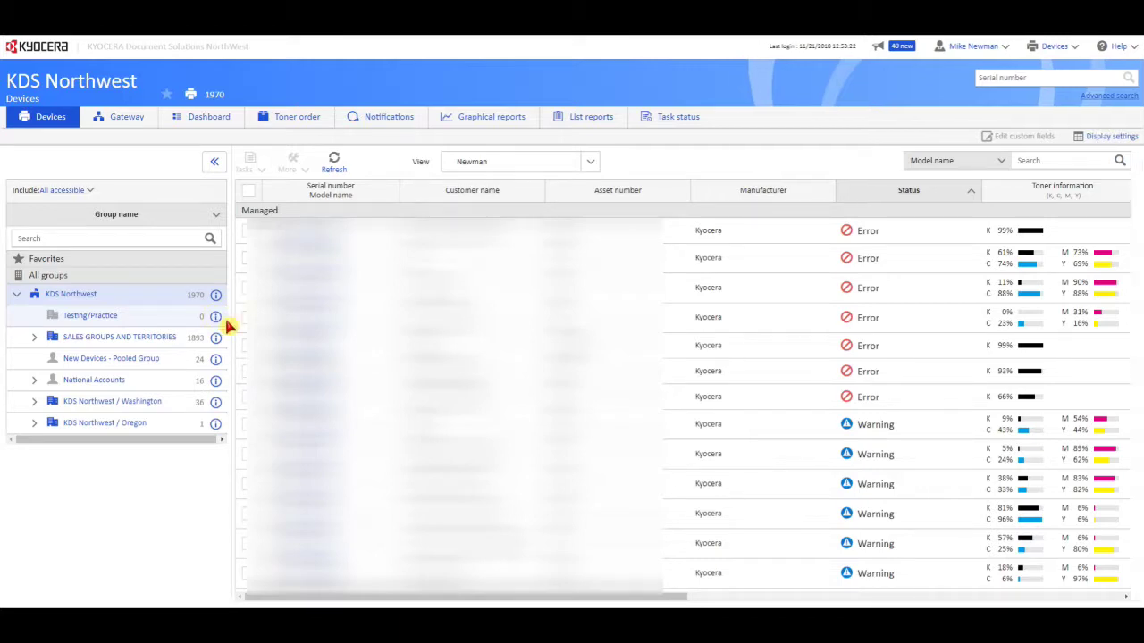
Look up the Testing/Practice group's access code, then abandon the NetGateway installer download.
{"action": "left_click", "coordinate": [225, 323]}
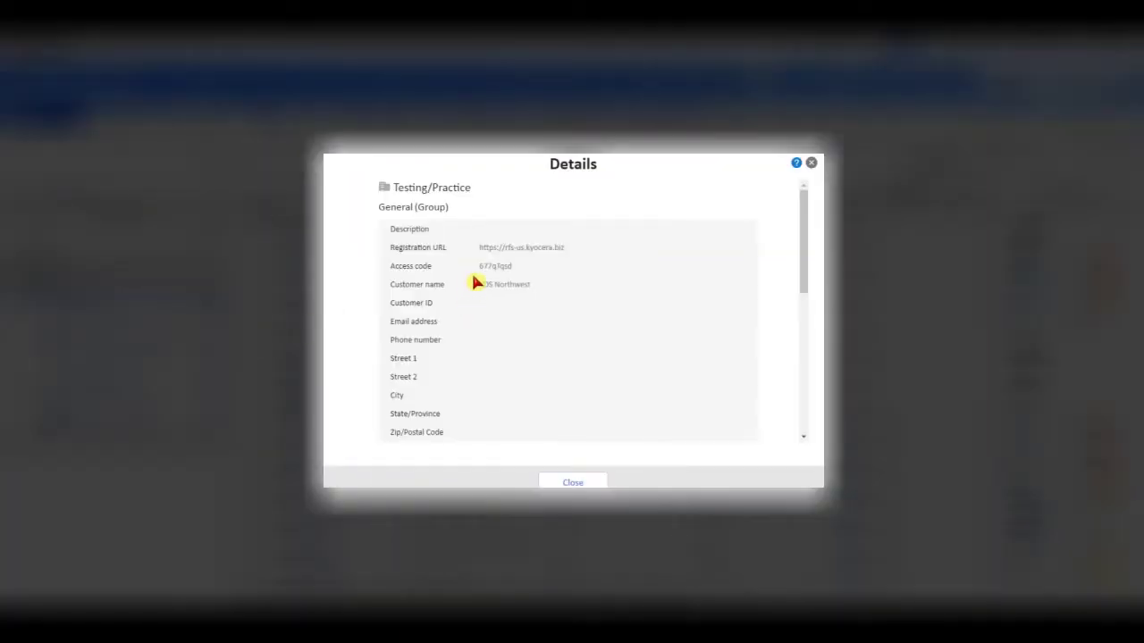
{"action": "left_click_drag", "start_coordinate": [480, 266], "coordinate": [510, 267]}
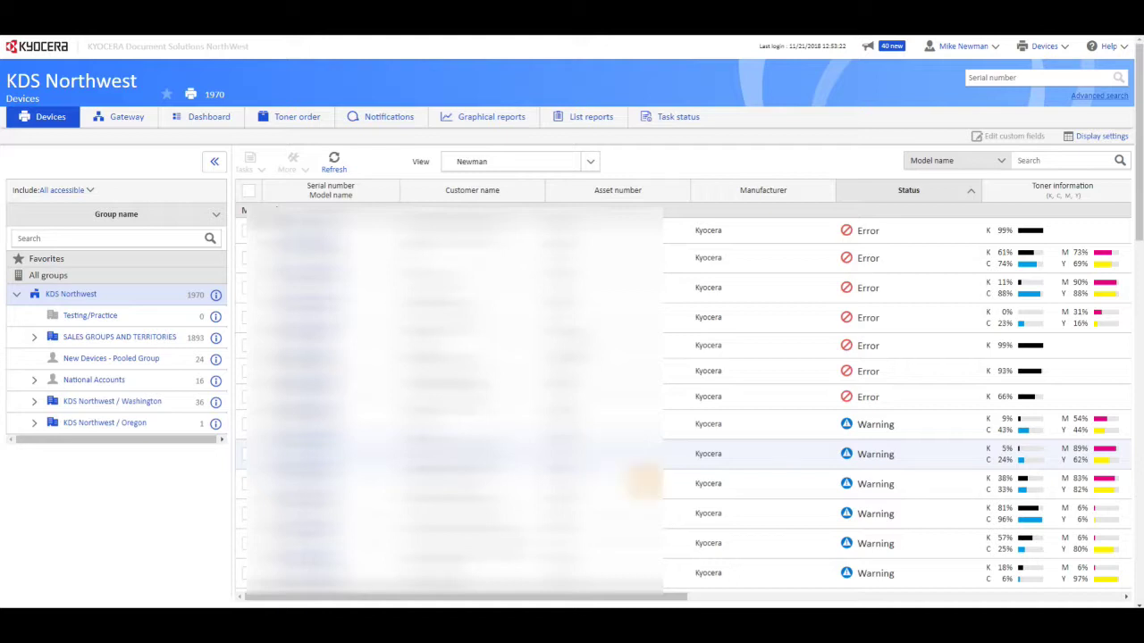
{"action": "left_click", "coordinate": [1040, 48]}
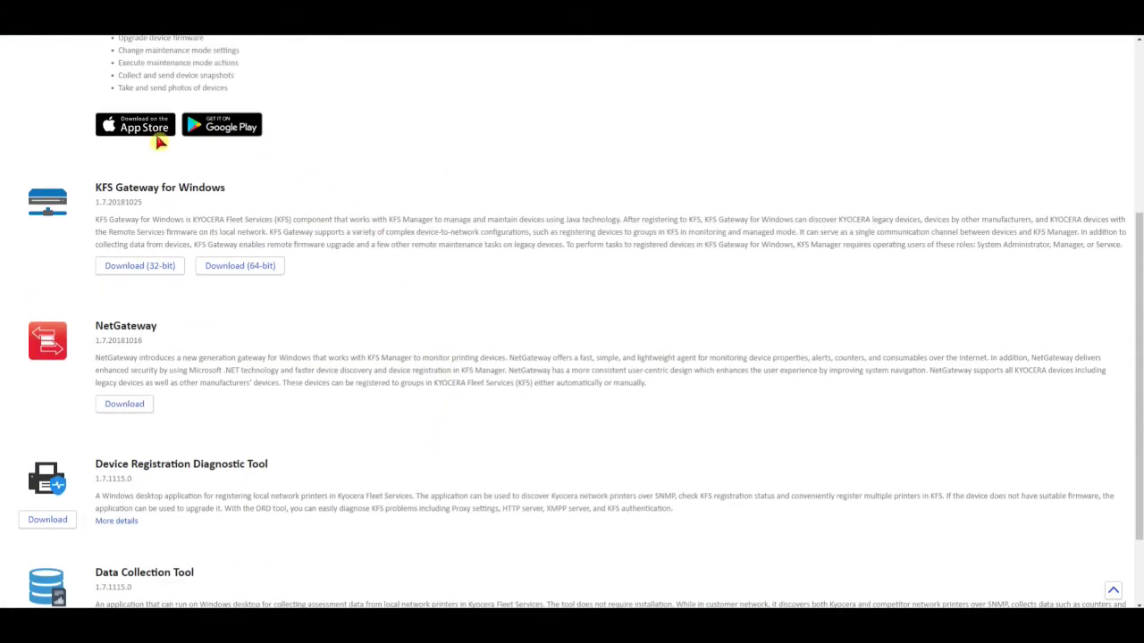
{"action": "left_click", "coordinate": [136, 407]}
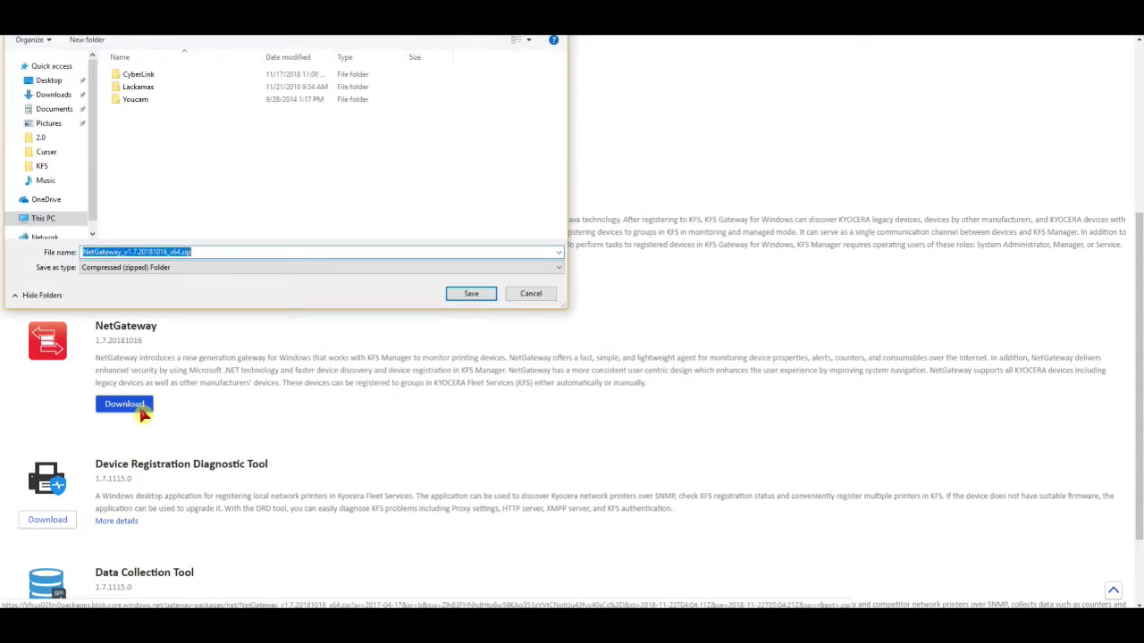
{"action": "left_click", "coordinate": [543, 295]}
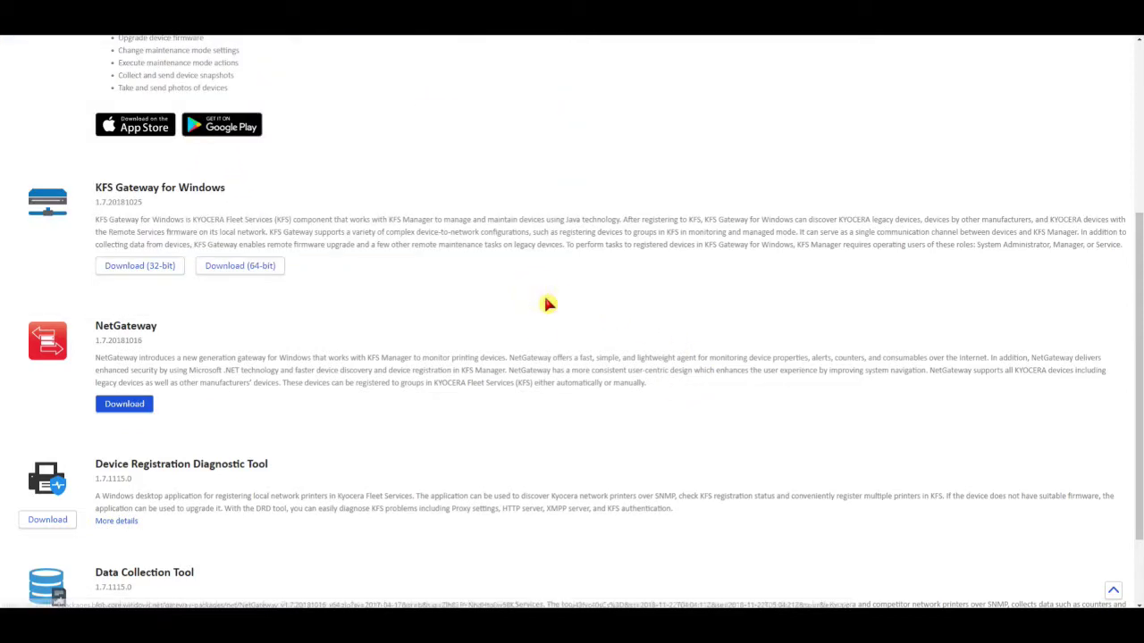
{"action": "scroll", "coordinate": [1011, 235], "scroll_direction": "up", "scroll_amount": 5}
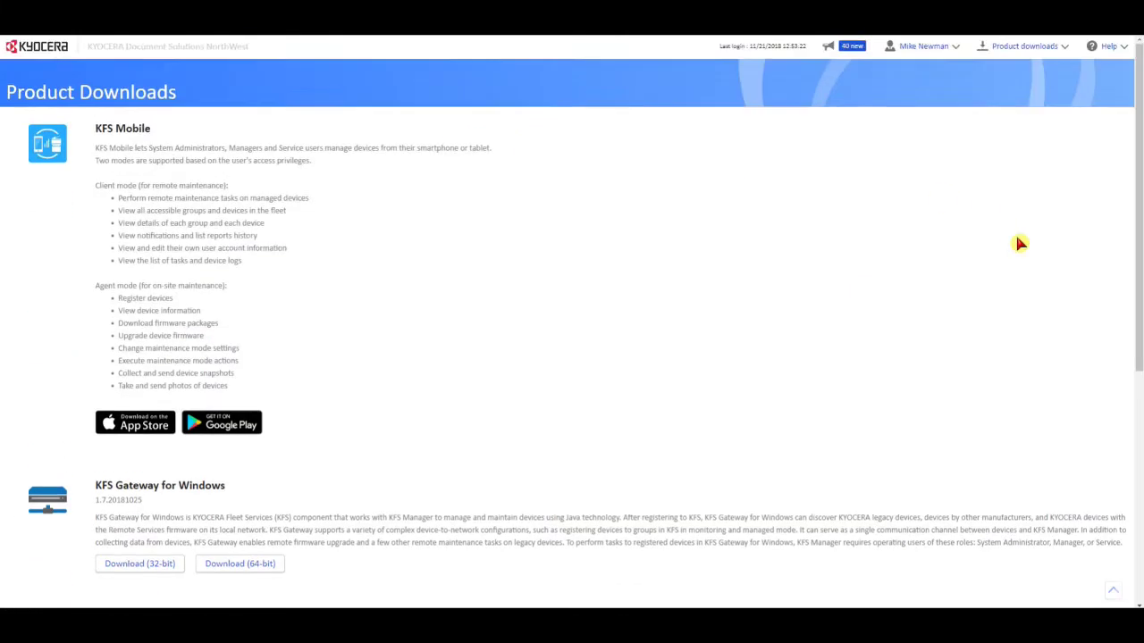
{"action": "left_click", "coordinate": [1017, 49]}
{"action": "left_click", "coordinate": [1010, 68]}
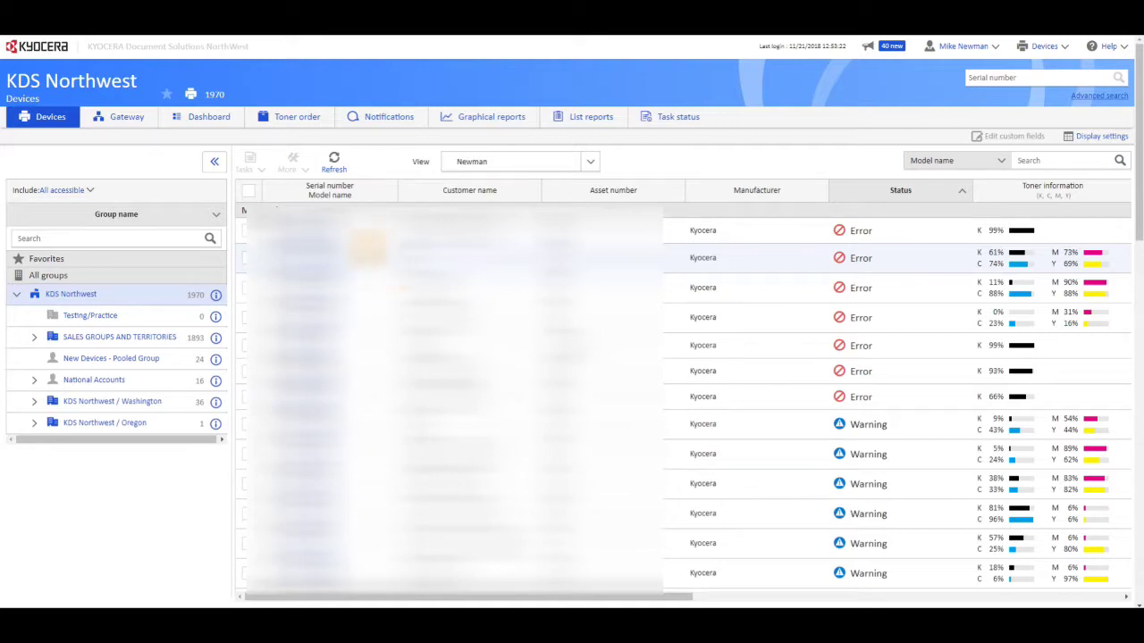
From the gateway list, start a Send Gateway installer e-mail addressed to the recipient's e-mail.
{"action": "left_click", "coordinate": [143, 124]}
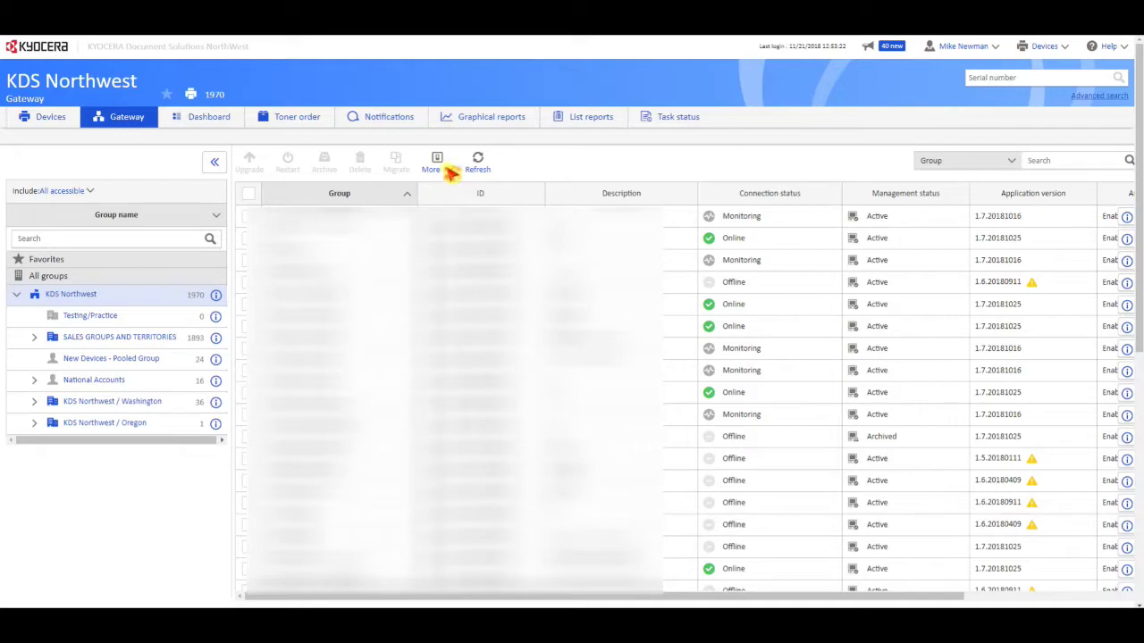
{"action": "left_click", "coordinate": [448, 169]}
{"action": "left_click", "coordinate": [473, 278]}
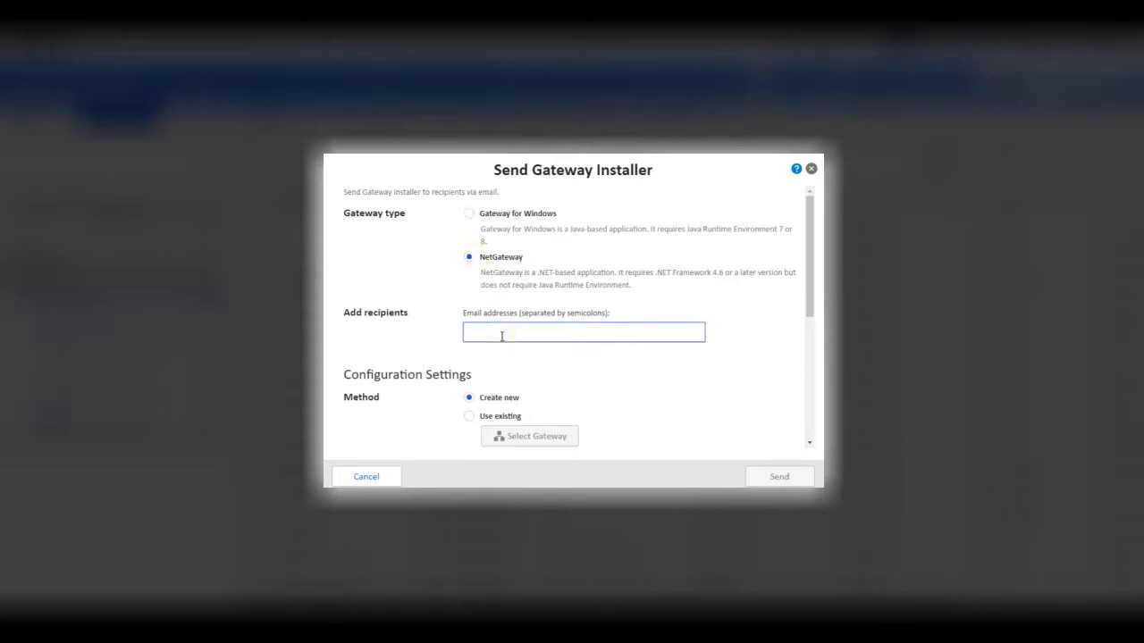
Set the installer to register into the KDS Northwest Testing/Practice group.
{"action": "scroll", "coordinate": [631, 396], "scroll_direction": "down", "scroll_amount": 5}
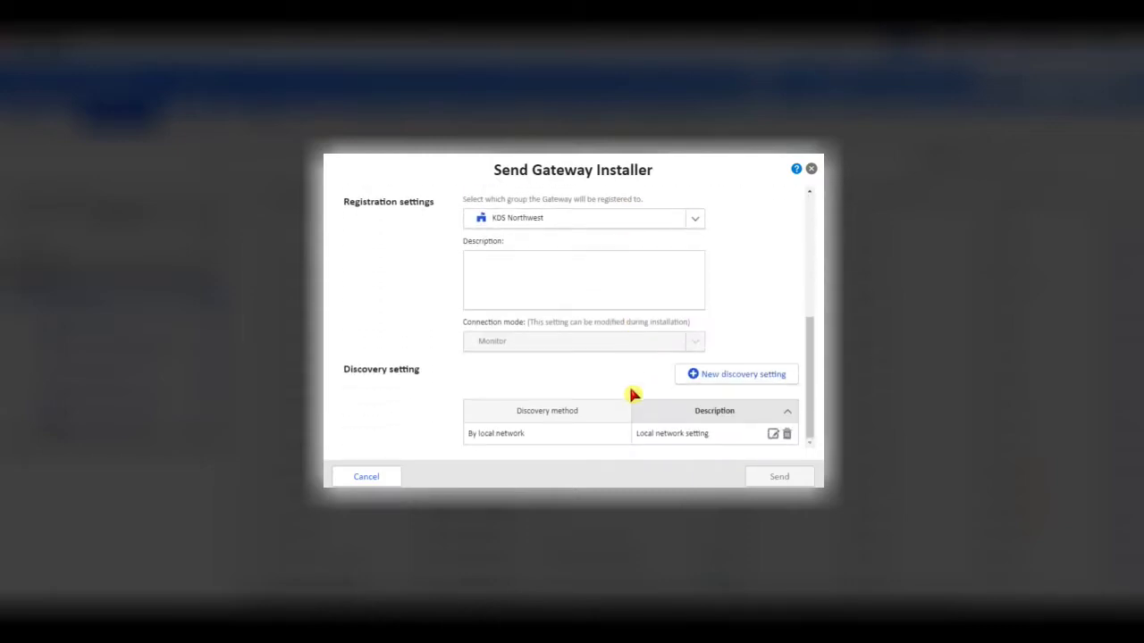
{"action": "left_click", "coordinate": [697, 220]}
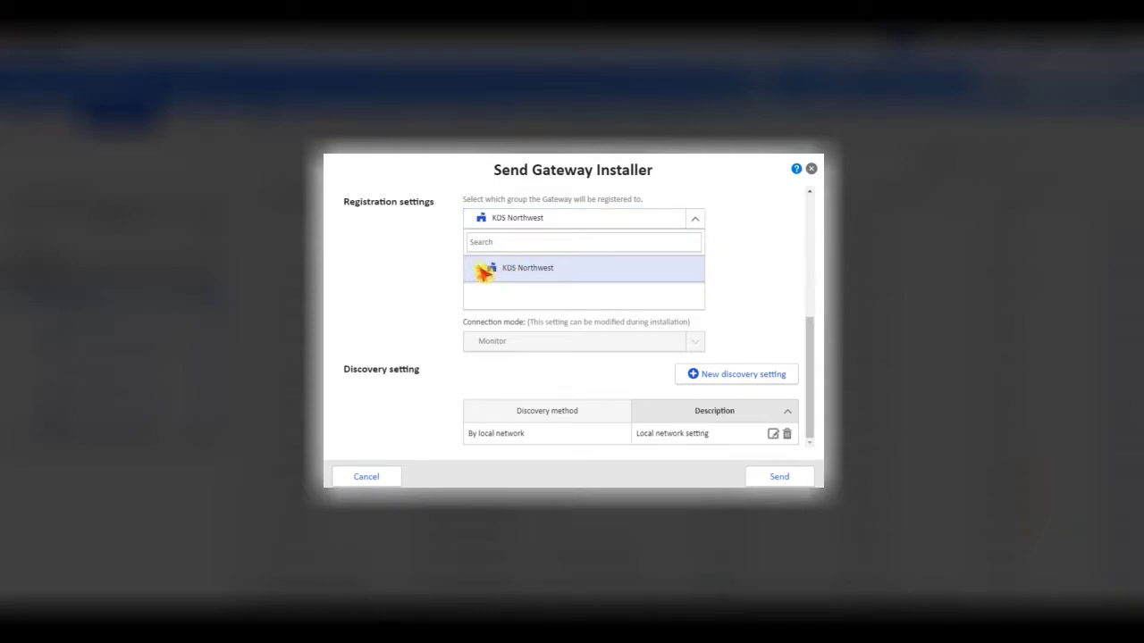
{"action": "left_click", "coordinate": [483, 270]}
{"action": "scroll", "coordinate": [505, 349], "scroll_direction": "down", "scroll_amount": 3}
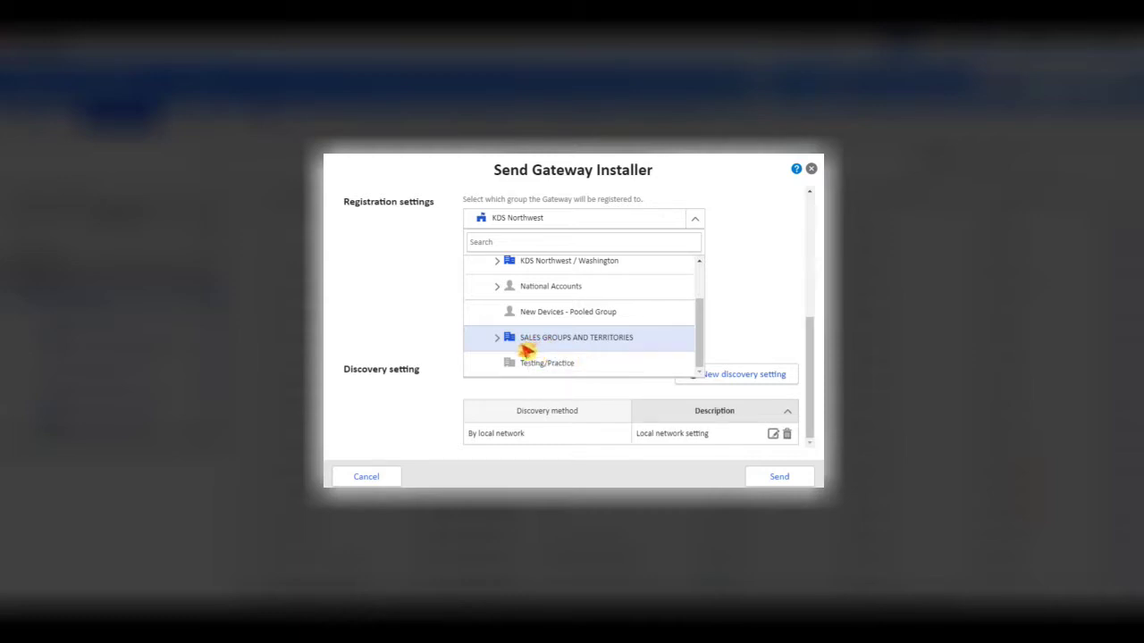
{"action": "left_click", "coordinate": [539, 364]}
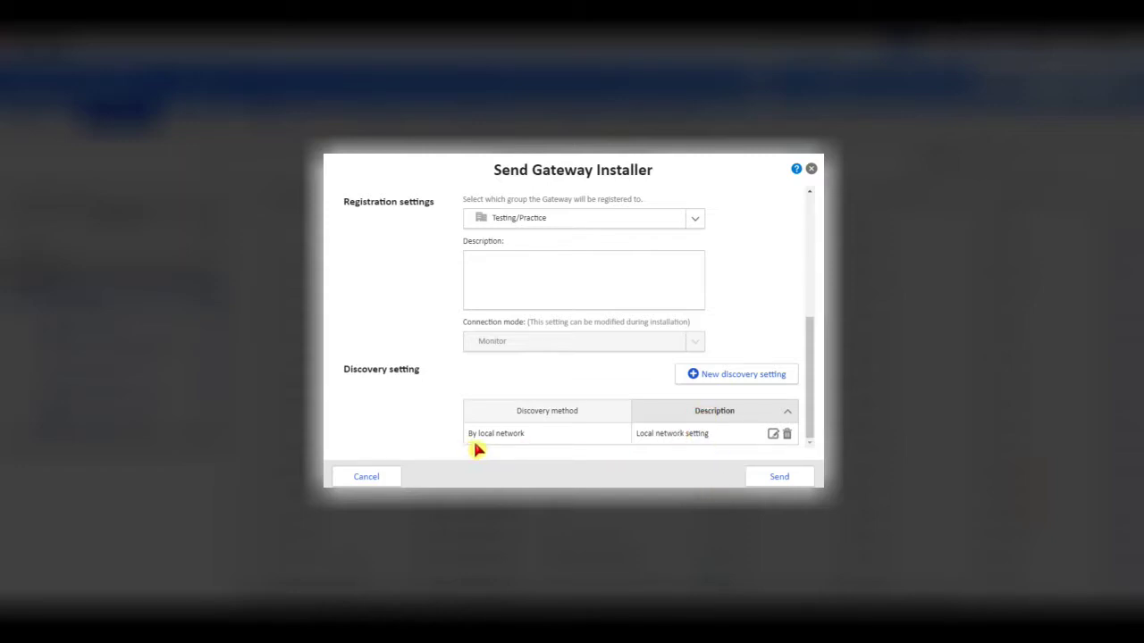
Change local network discovery to By IP address or host name, targeting IP addresses, with another address row.
{"action": "left_click", "coordinate": [774, 435]}
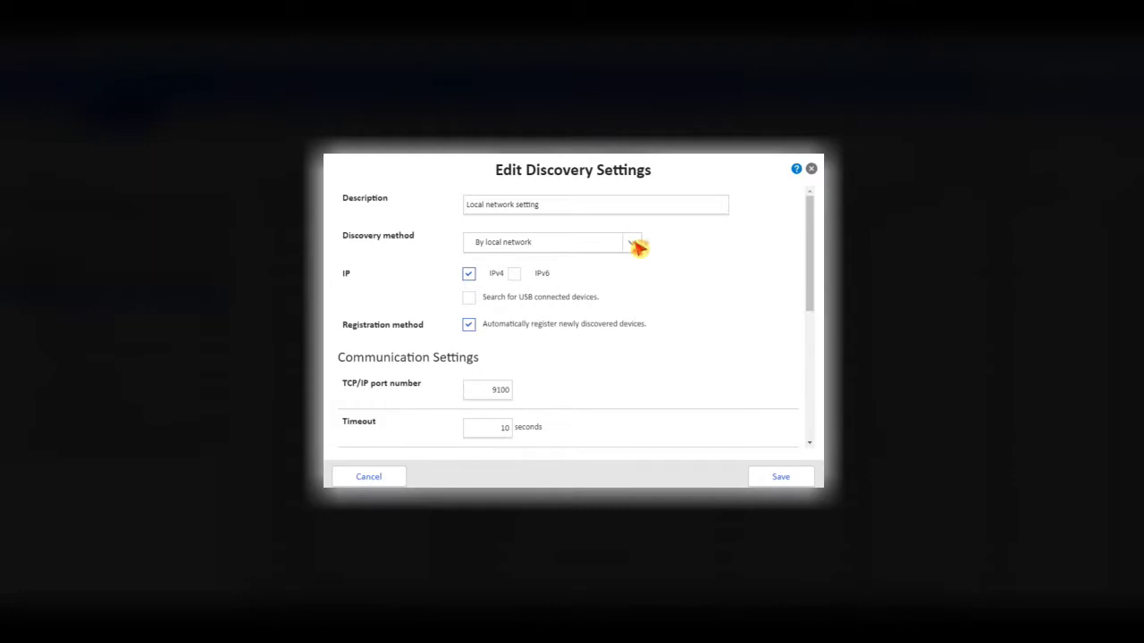
{"action": "left_click", "coordinate": [636, 246]}
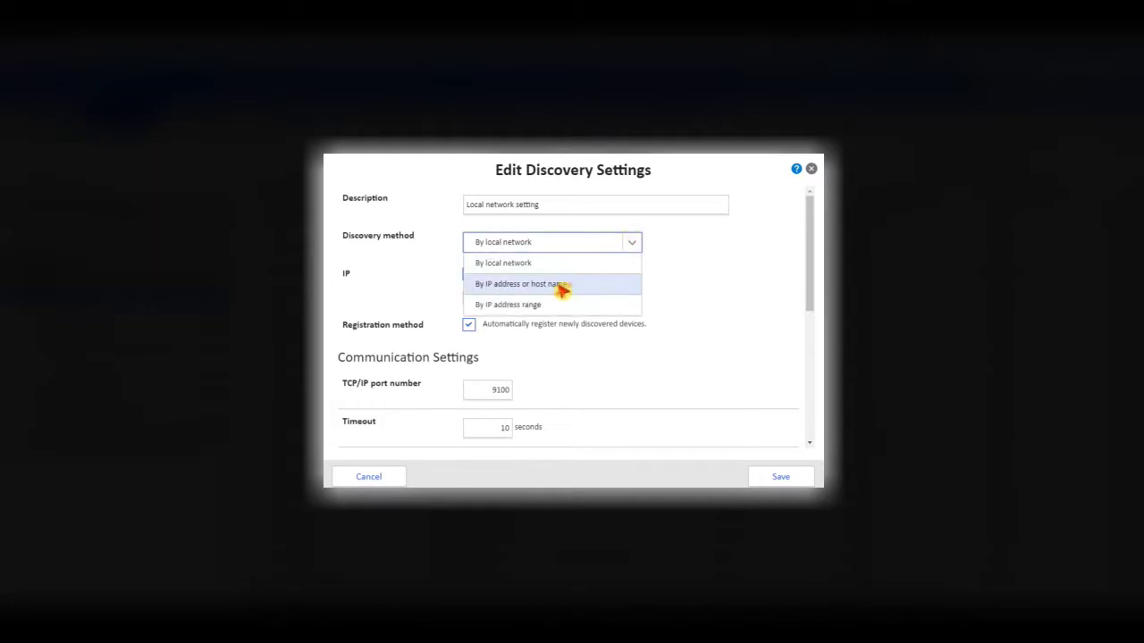
{"action": "left_click", "coordinate": [572, 288]}
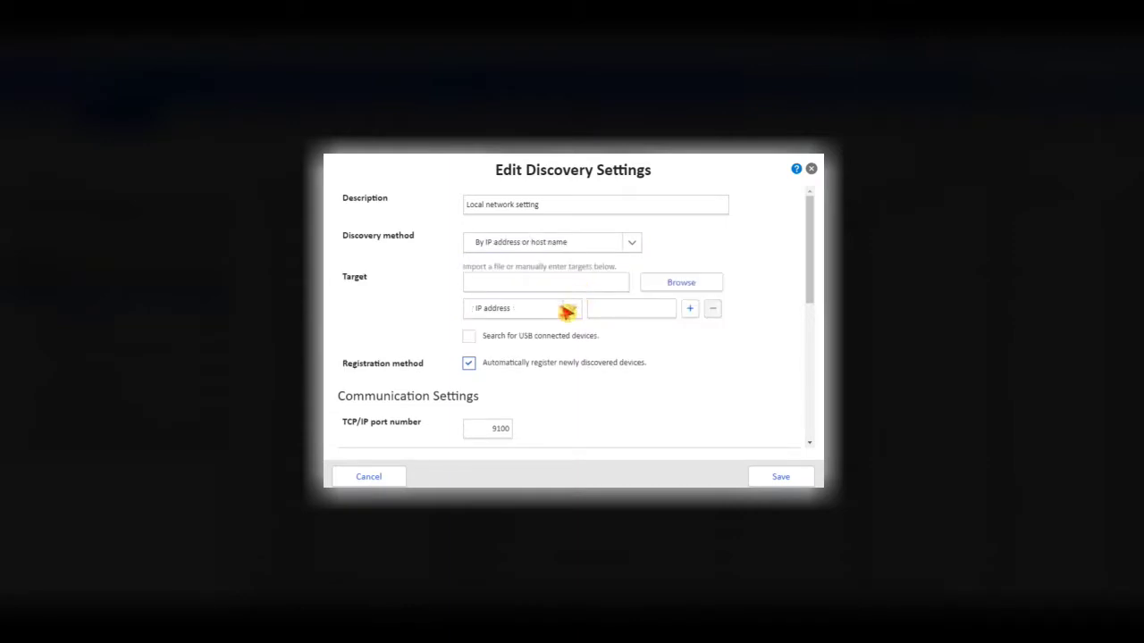
{"action": "left_click", "coordinate": [572, 310]}
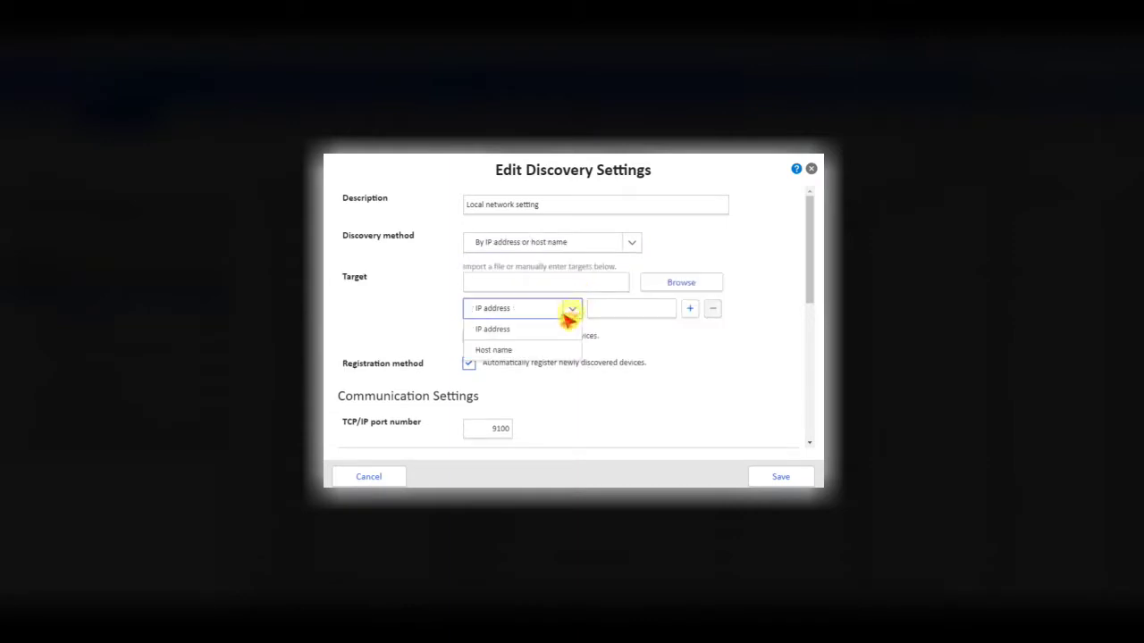
{"action": "left_click", "coordinate": [510, 329]}
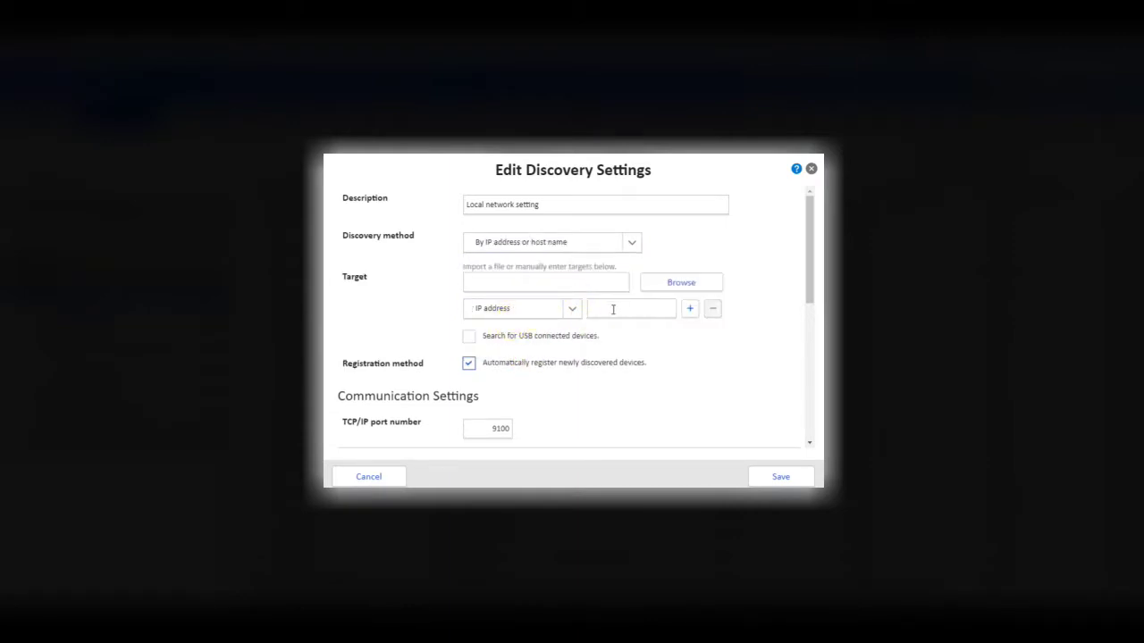
{"action": "left_click", "coordinate": [690, 308]}
{"action": "left_click", "coordinate": [469, 337]}
{"action": "left_click", "coordinate": [636, 245]}
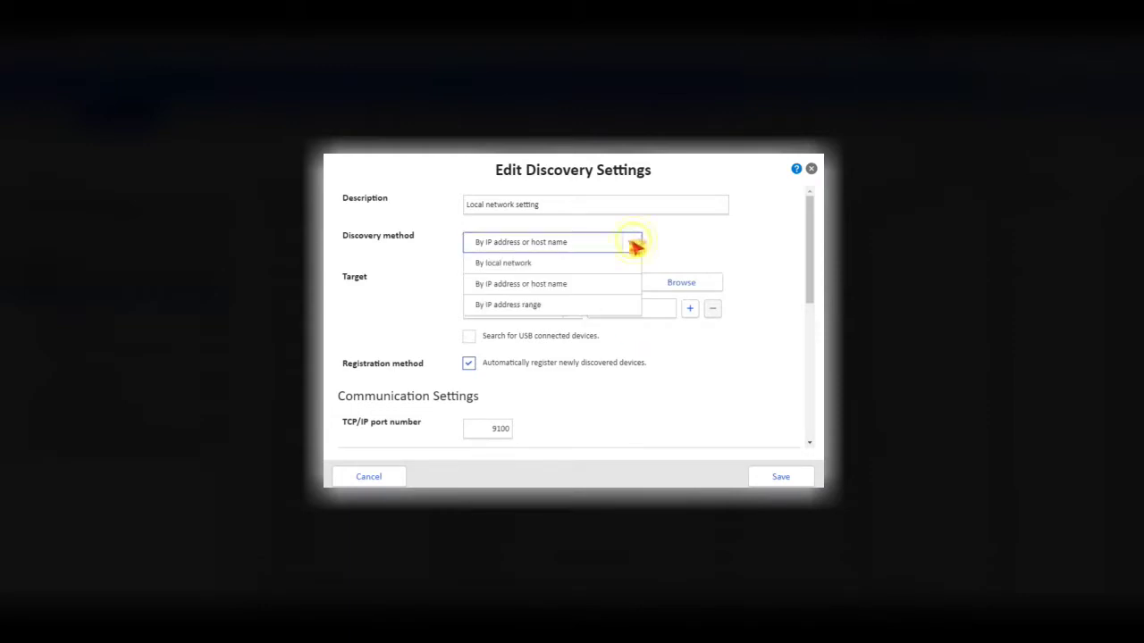
Try By IP address range, discard the discovery edits, and send the gateway installer.
{"action": "left_click", "coordinate": [537, 308]}
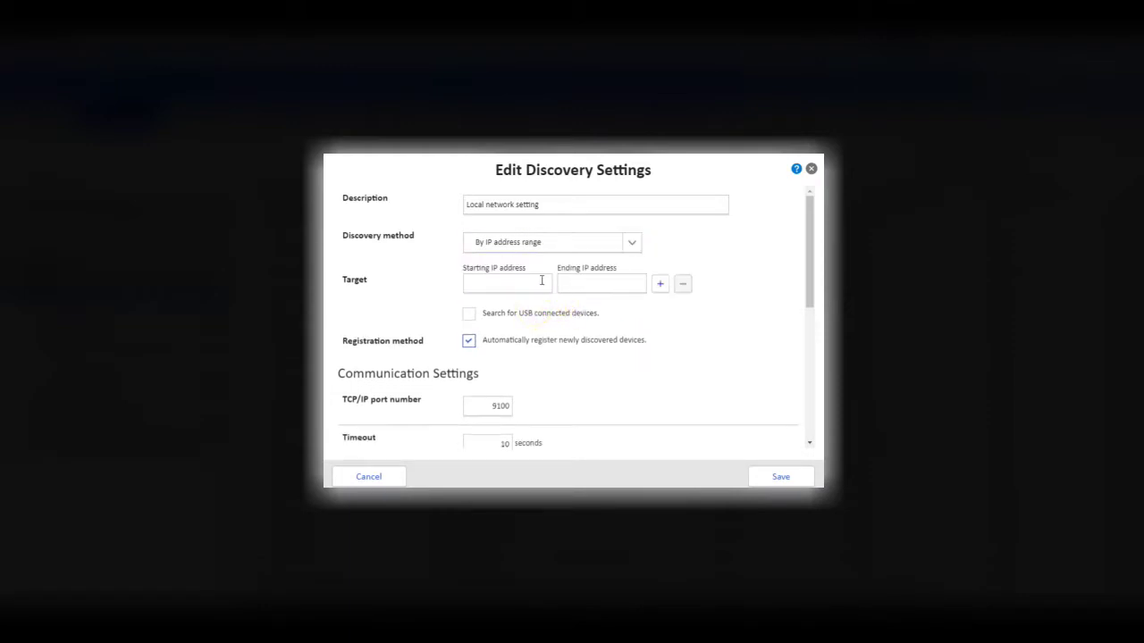
{"action": "left_click", "coordinate": [541, 281]}
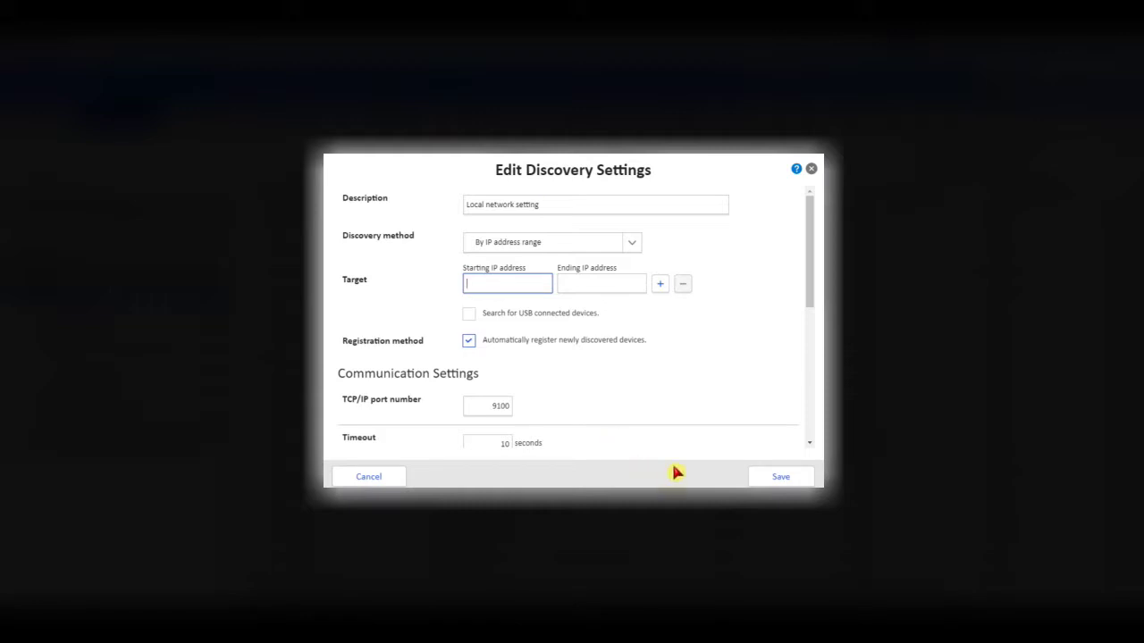
{"action": "left_click", "coordinate": [379, 478]}
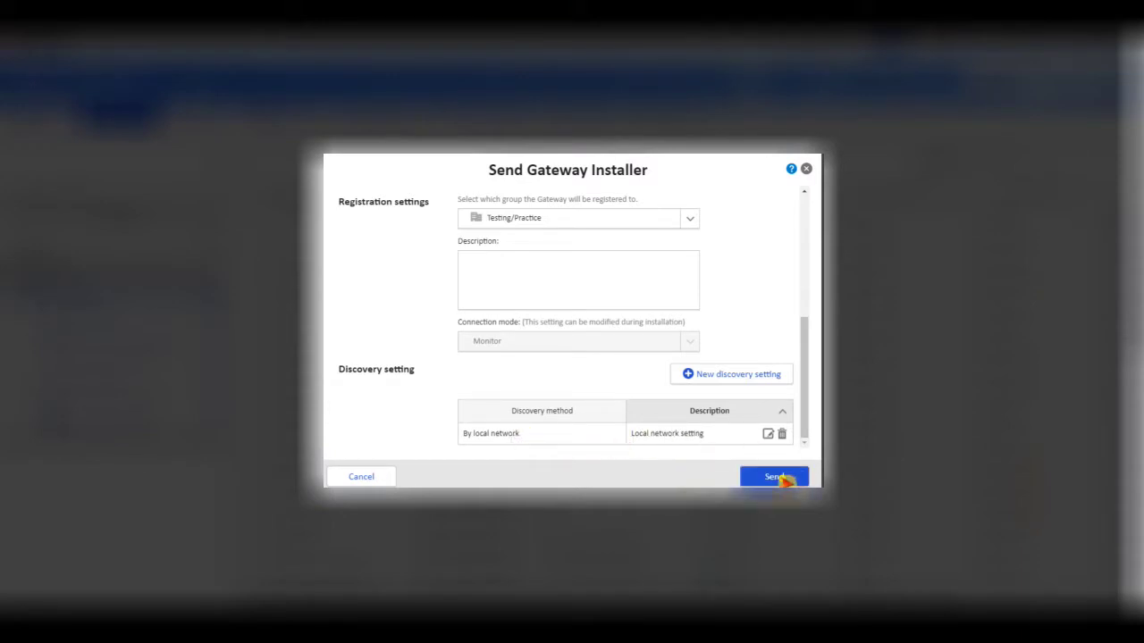
{"action": "left_click", "coordinate": [781, 479]}
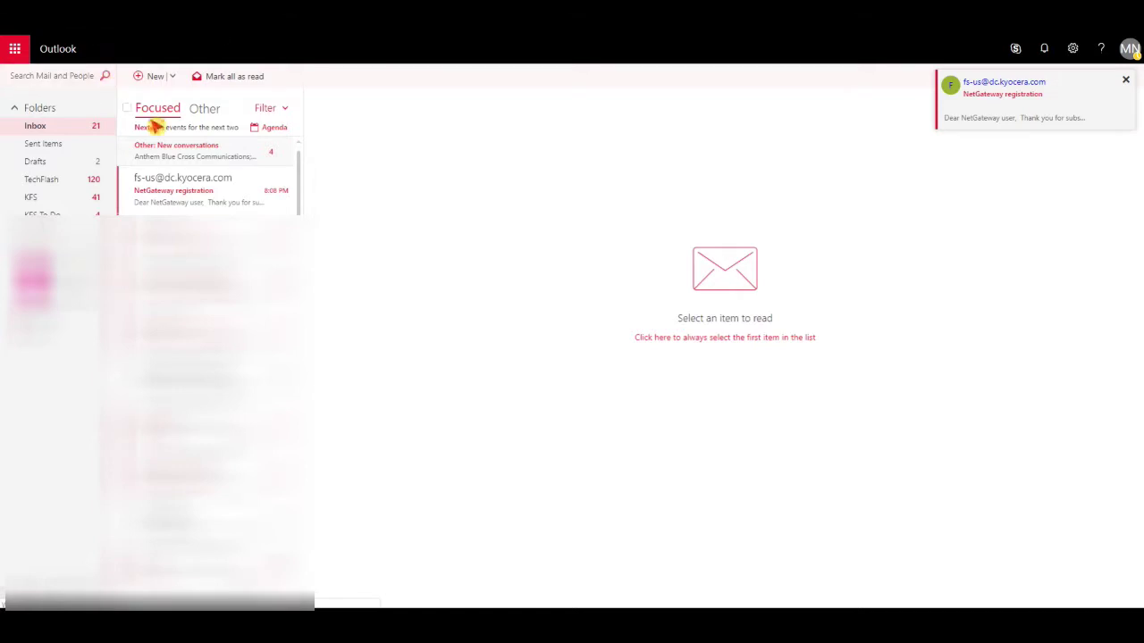
Copy the configuration key from the NetGateway registration e-mail.
{"action": "left_click", "coordinate": [201, 192]}
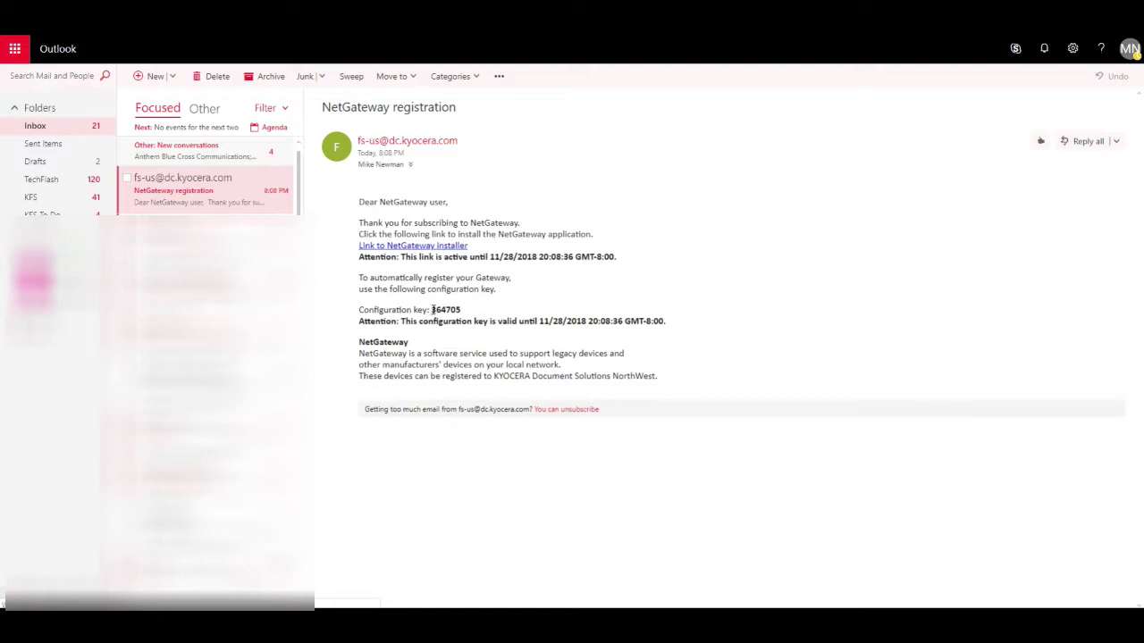
{"action": "left_click_drag", "start_coordinate": [432, 309], "coordinate": [461, 310]}
{"action": "mouse_move", "coordinate": [464, 316]}
{"action": "right_click", "coordinate": [445, 312]}
{"action": "left_click", "coordinate": [463, 322]}
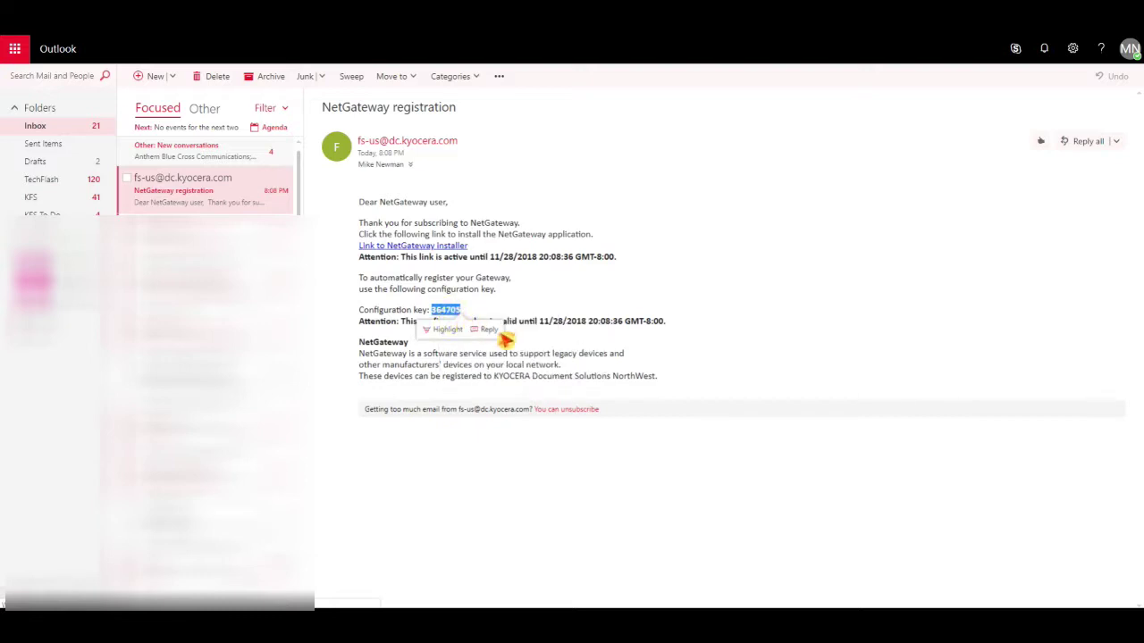
Select the key's validity notice and follow the NetGateway installer download link.
{"action": "left_click", "coordinate": [536, 341]}
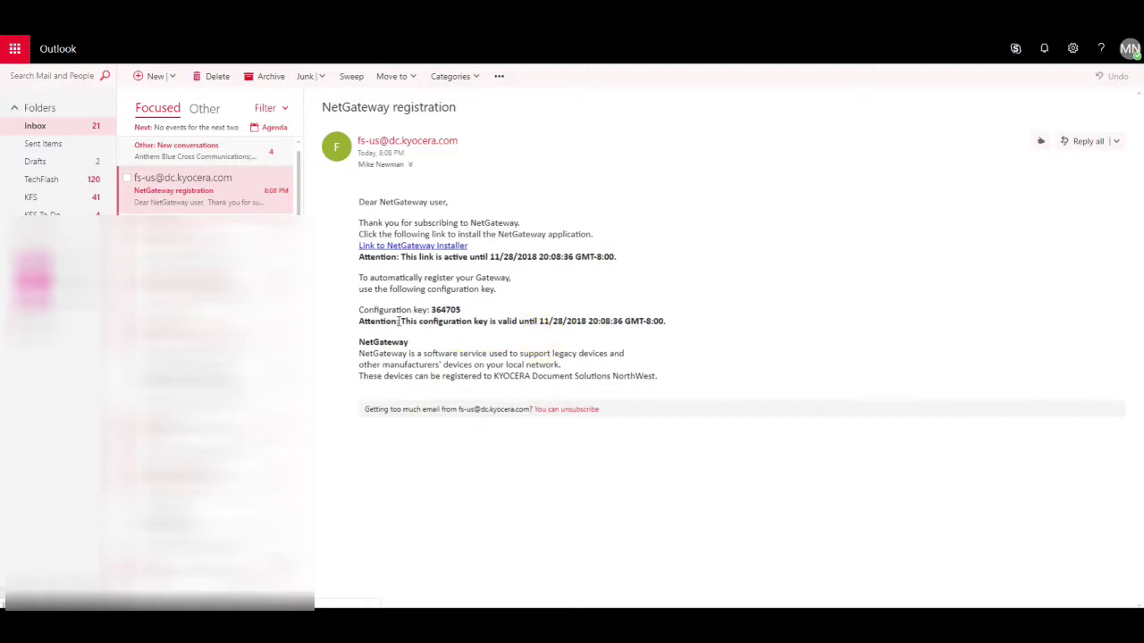
{"action": "left_click_drag", "start_coordinate": [399, 321], "coordinate": [679, 320]}
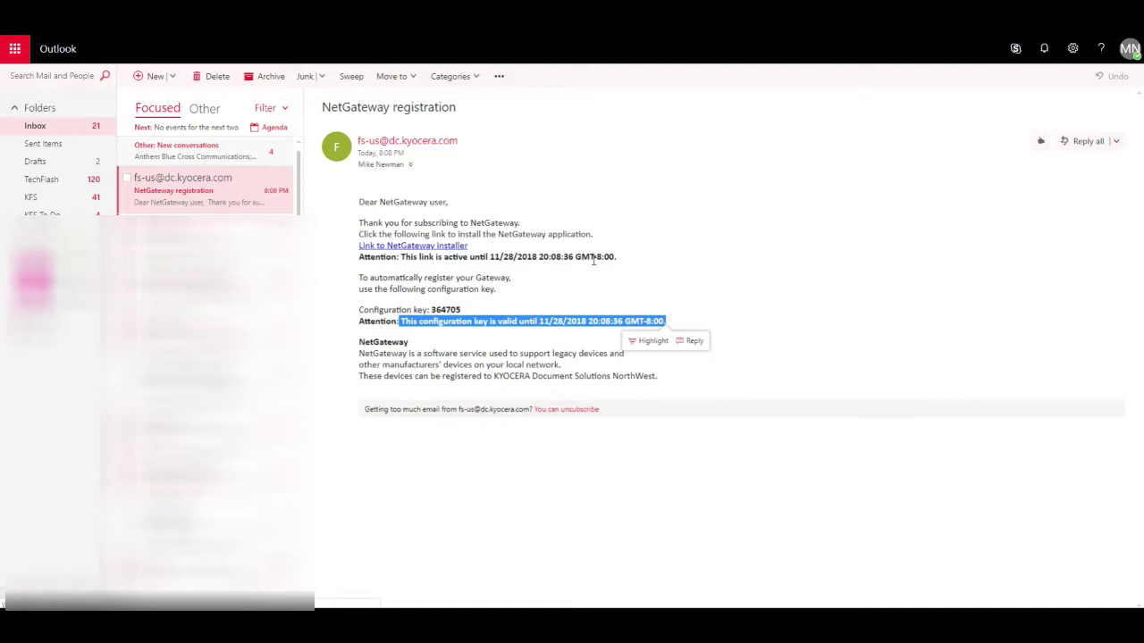
{"action": "left_click", "coordinate": [456, 251]}
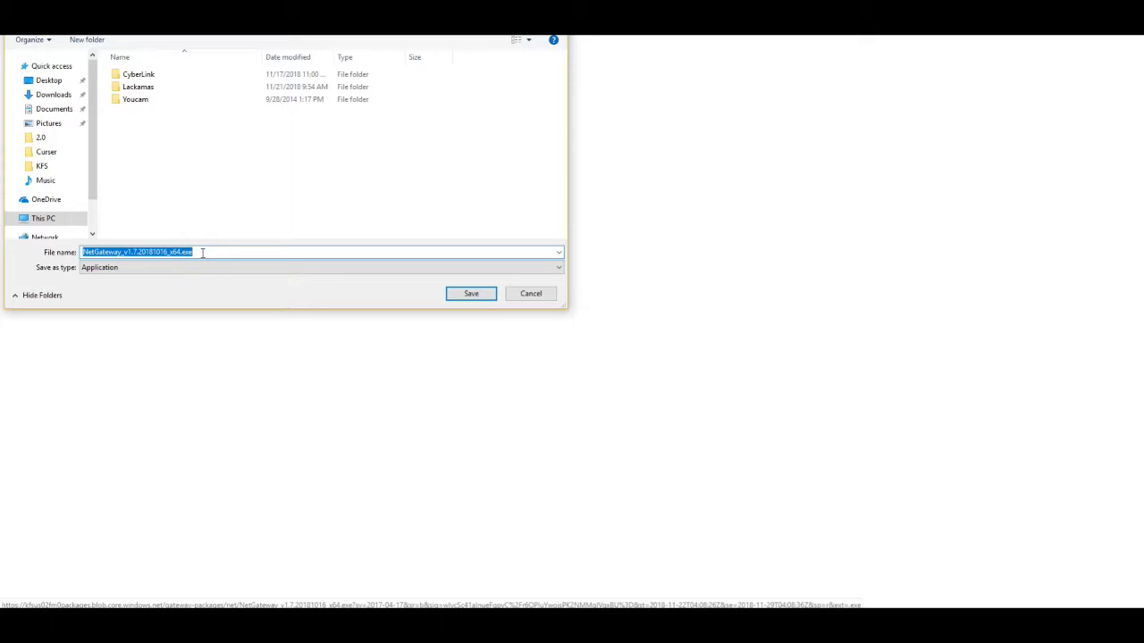
Cancel the save prompt for the NetGateway installer download.
{"action": "left_click", "coordinate": [532, 294]}
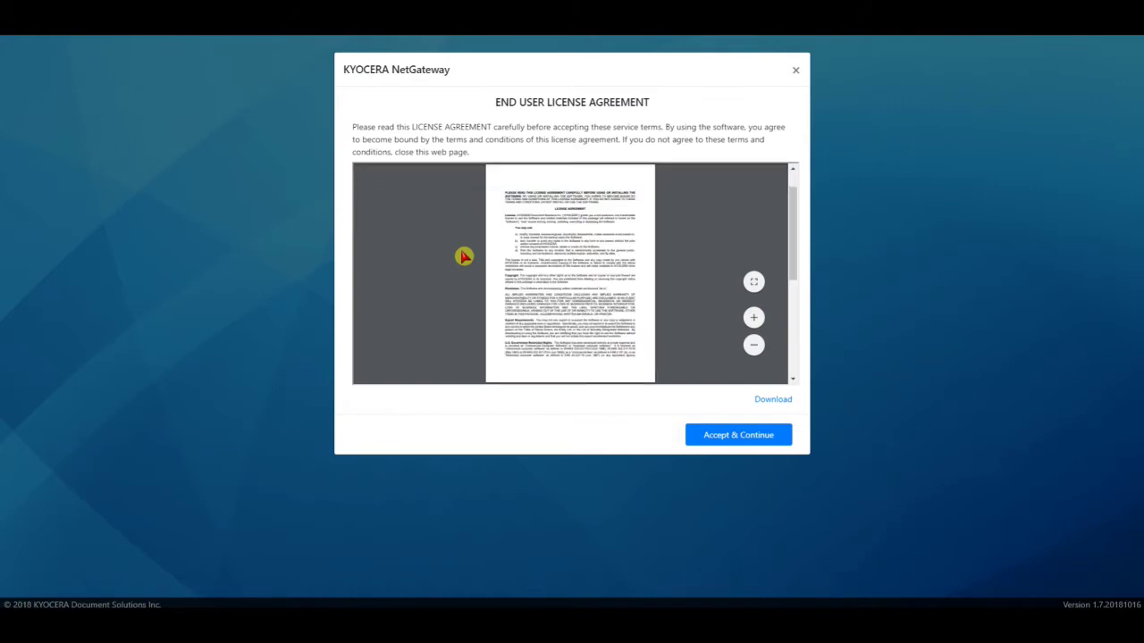
Accept the EULA, keep Direct connection, and paste the configuration key for automatic registration.
{"action": "left_click", "coordinate": [756, 439]}
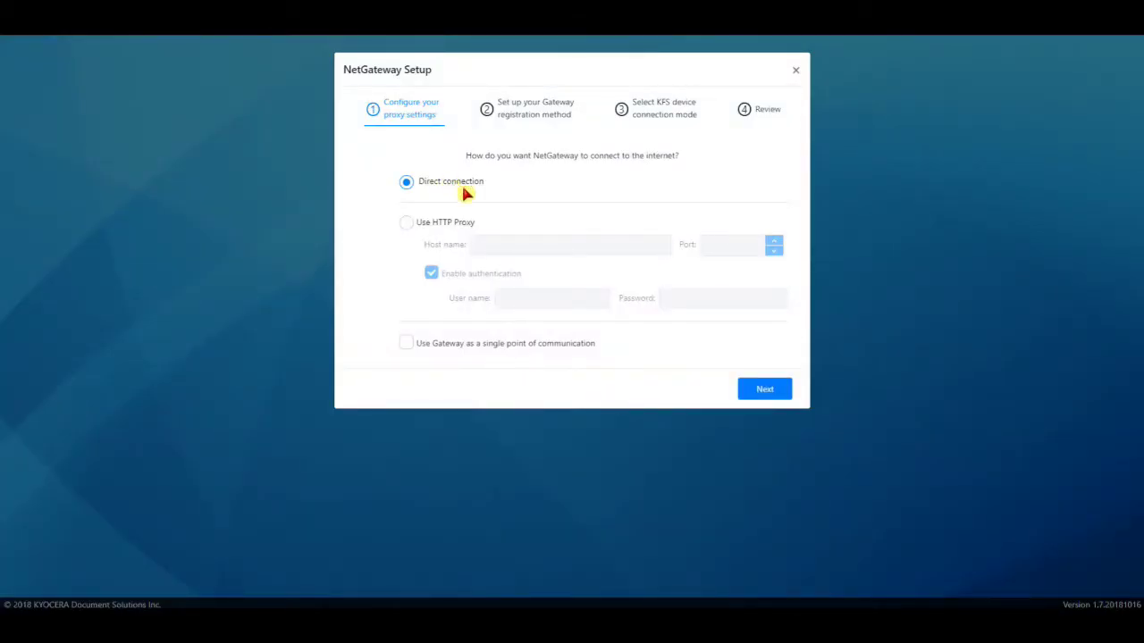
{"action": "left_click", "coordinate": [769, 393]}
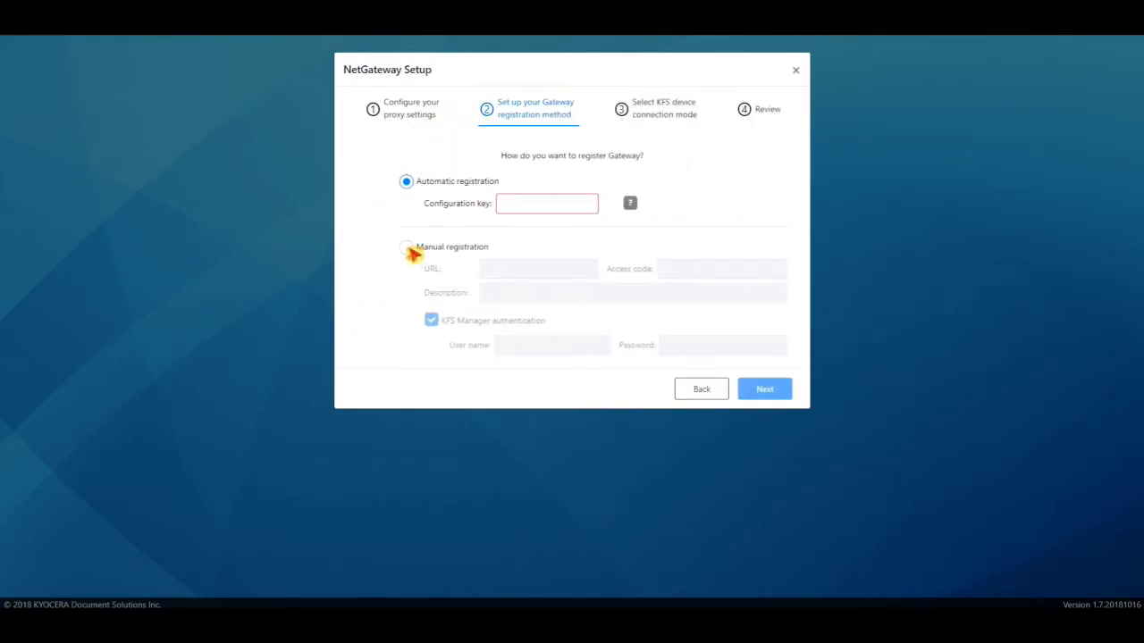
{"action": "left_click", "coordinate": [406, 247]}
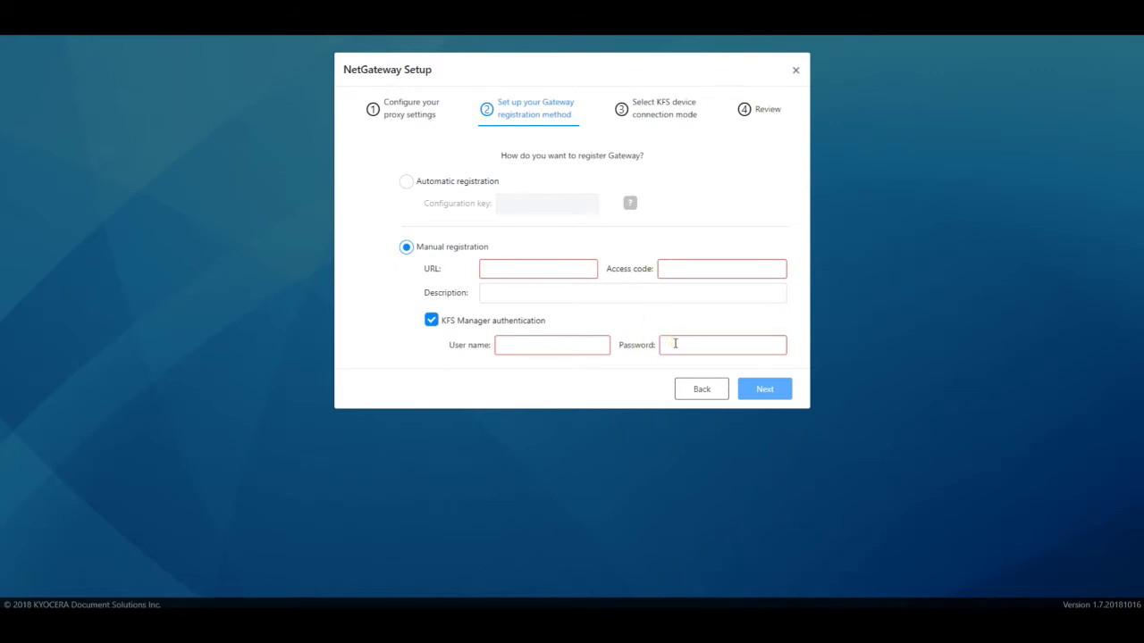
{"action": "left_click", "coordinate": [406, 182]}
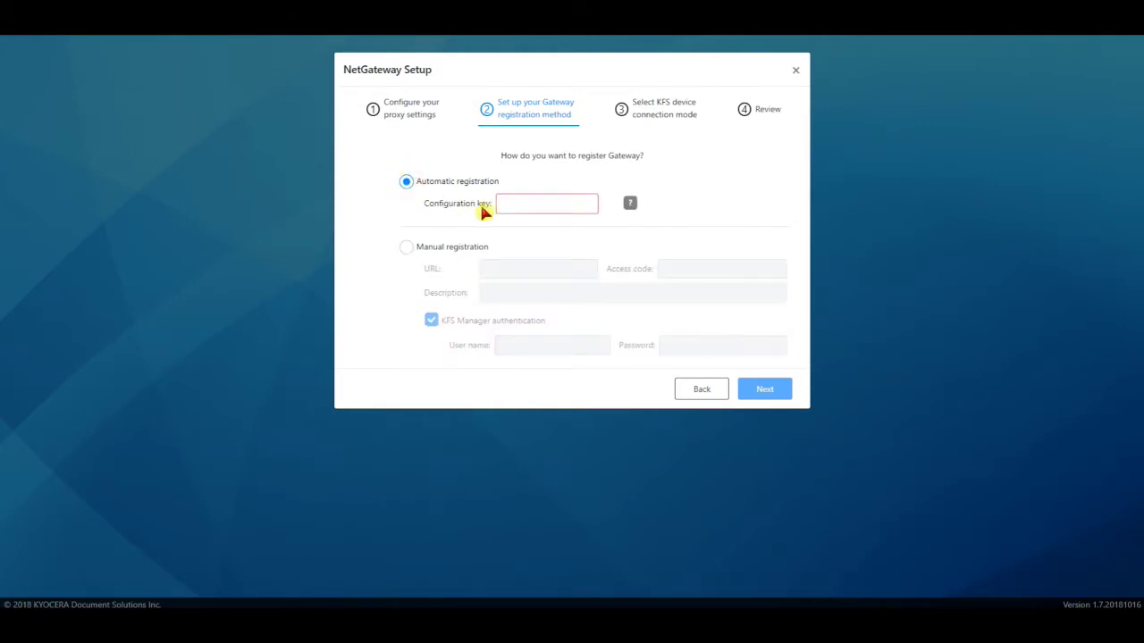
{"action": "left_click", "coordinate": [502, 204]}
{"action": "right_click", "coordinate": [505, 205]}
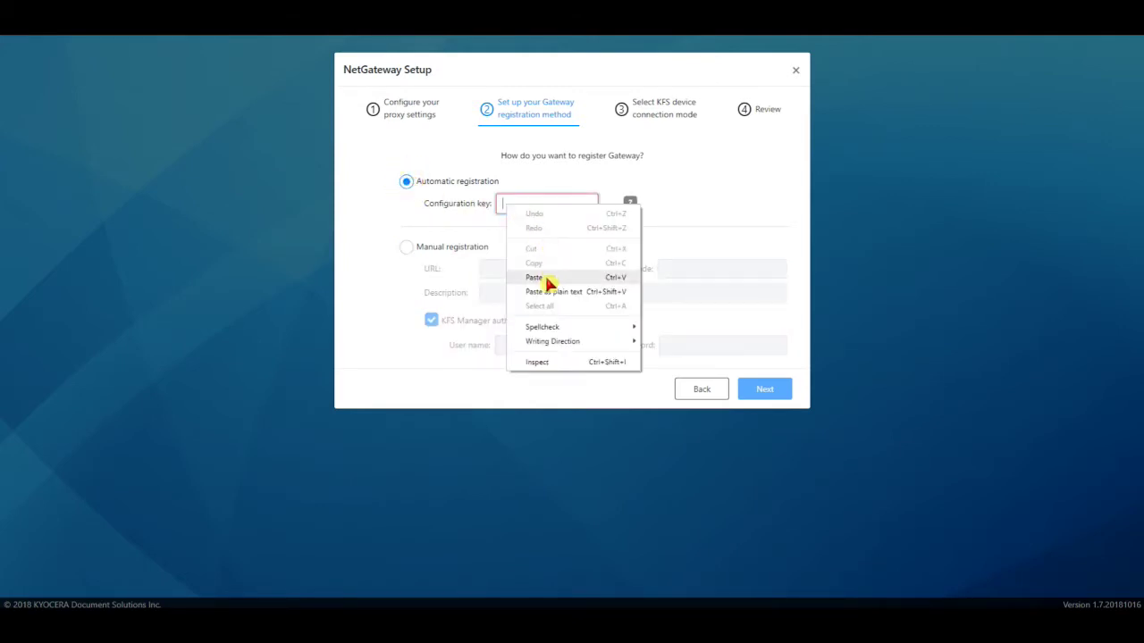
{"action": "left_click", "coordinate": [536, 278]}
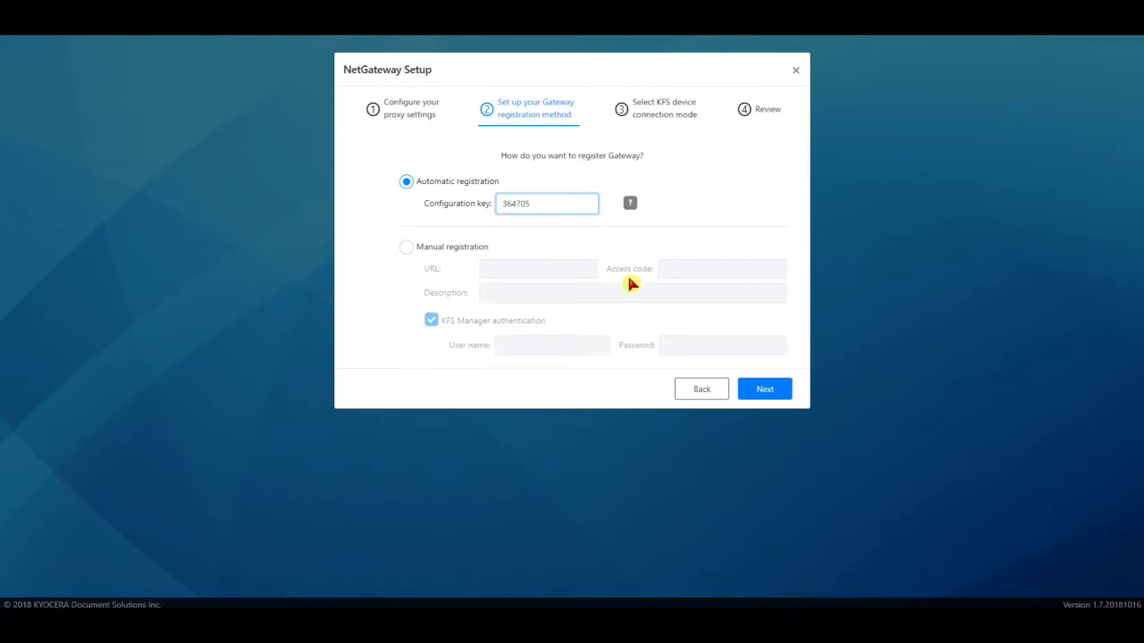
Connect KFS devices in Manage mode and complete setup to start NetGateway.
{"action": "left_click", "coordinate": [766, 391]}
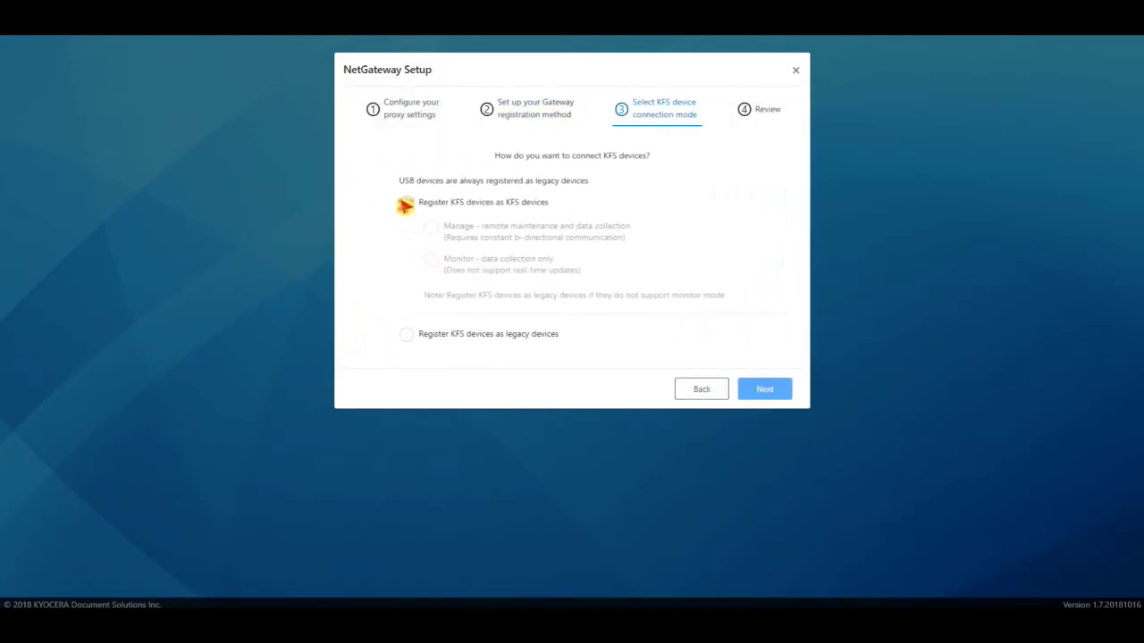
{"action": "left_click", "coordinate": [405, 203]}
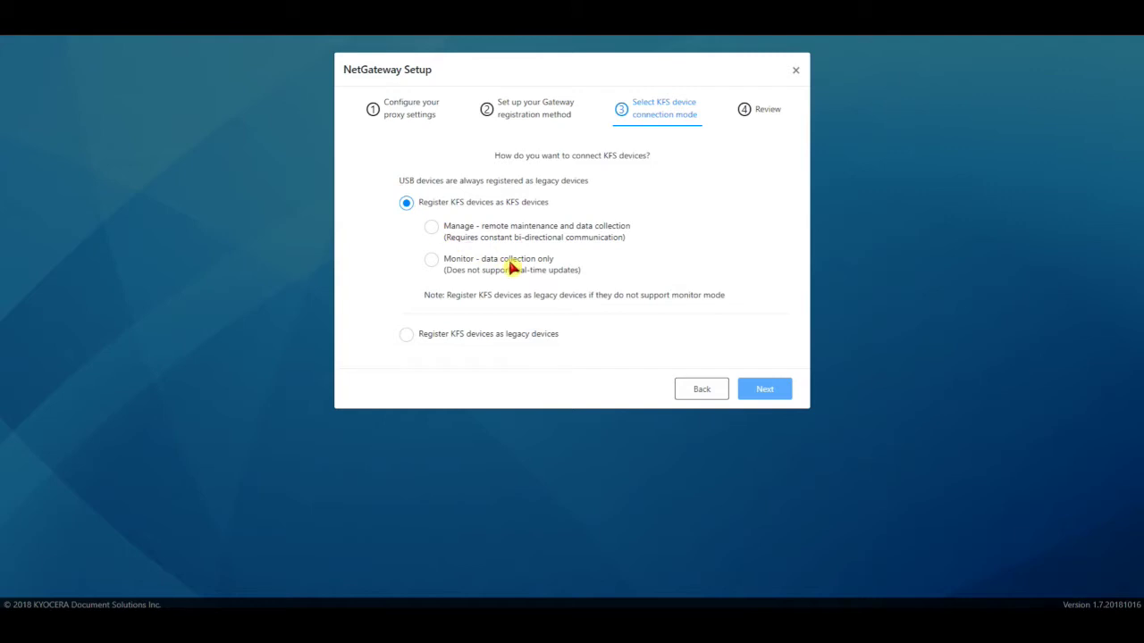
{"action": "left_click", "coordinate": [432, 227]}
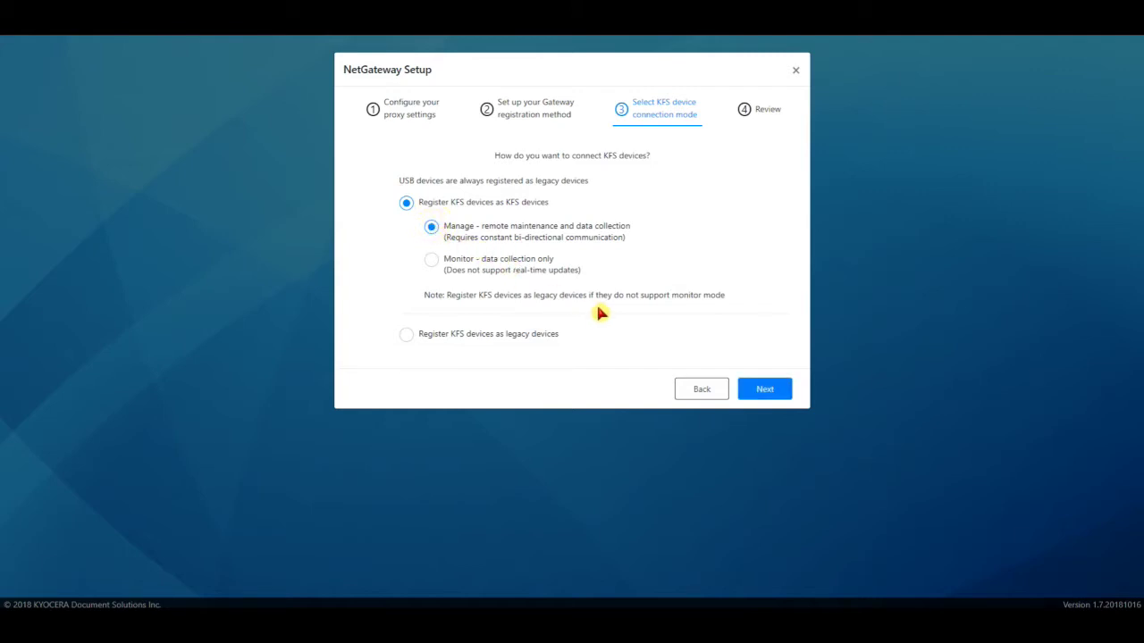
{"action": "left_click", "coordinate": [769, 391]}
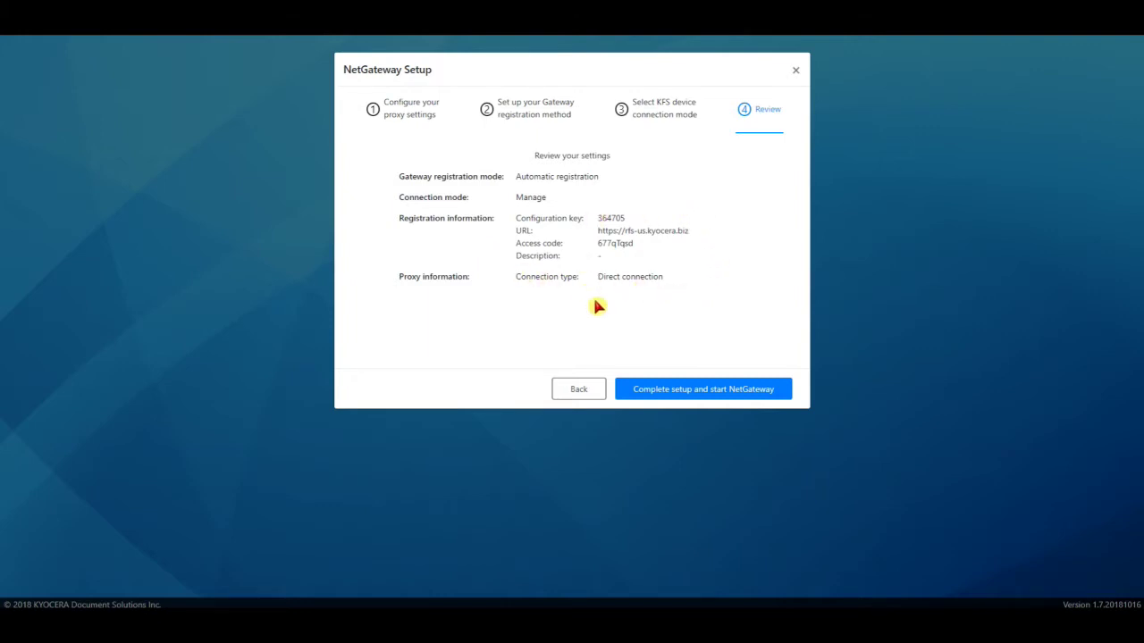
{"action": "left_click", "coordinate": [684, 395]}
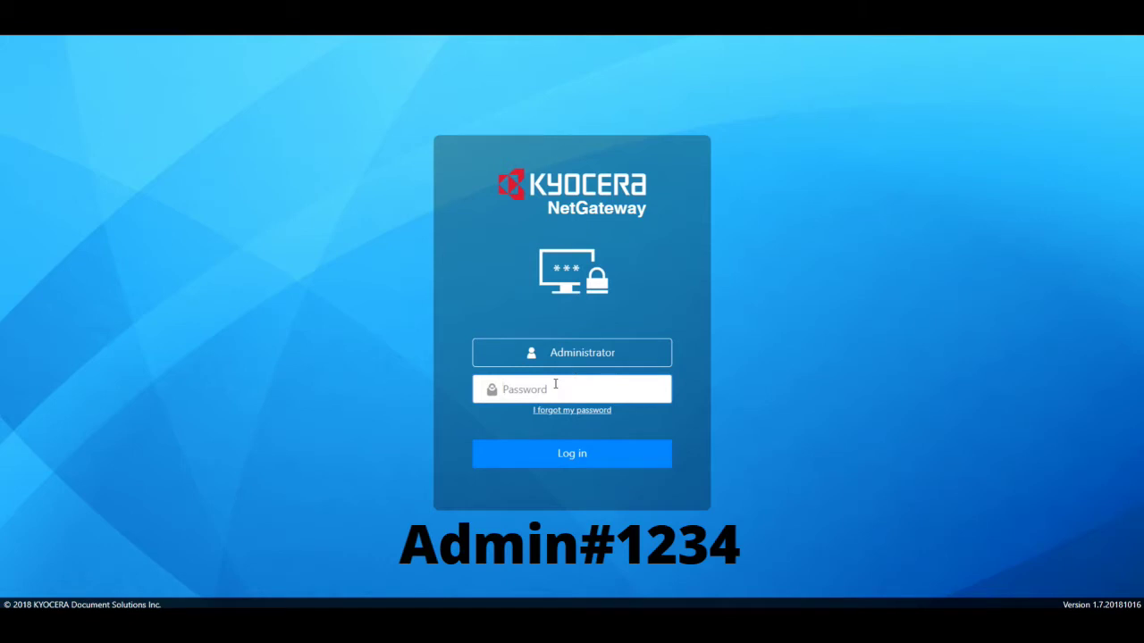
Log in to NetGateway with the administrator password, then dismiss the save-password prompt.
{"action": "type", "text": "Admin"}
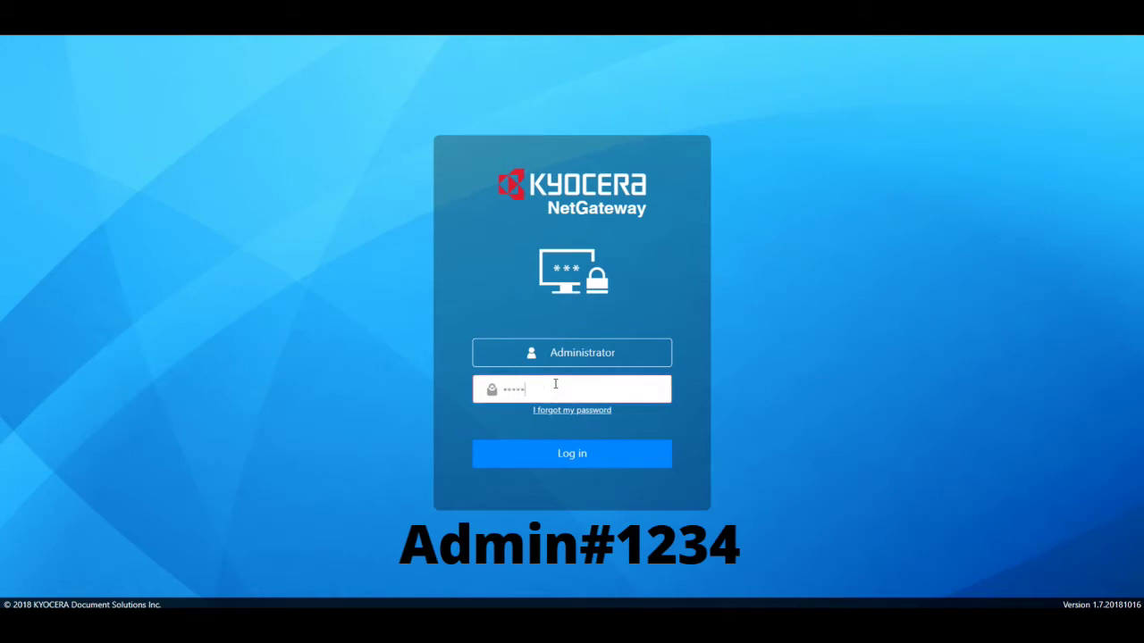
{"action": "type", "text": "#1234"}
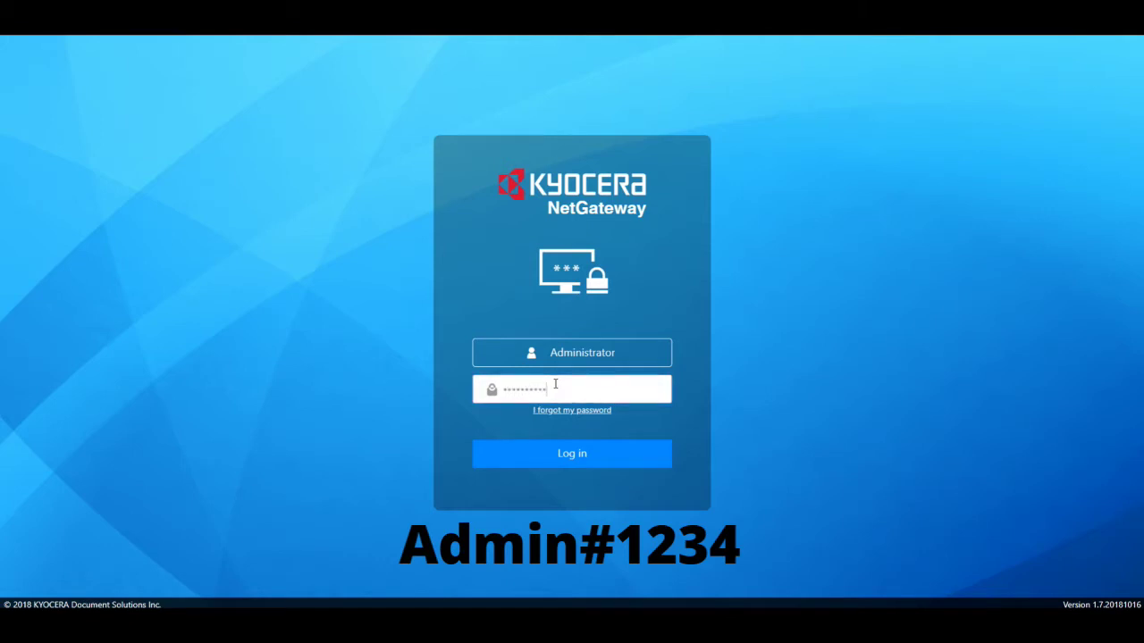
{"action": "left_click", "coordinate": [574, 465]}
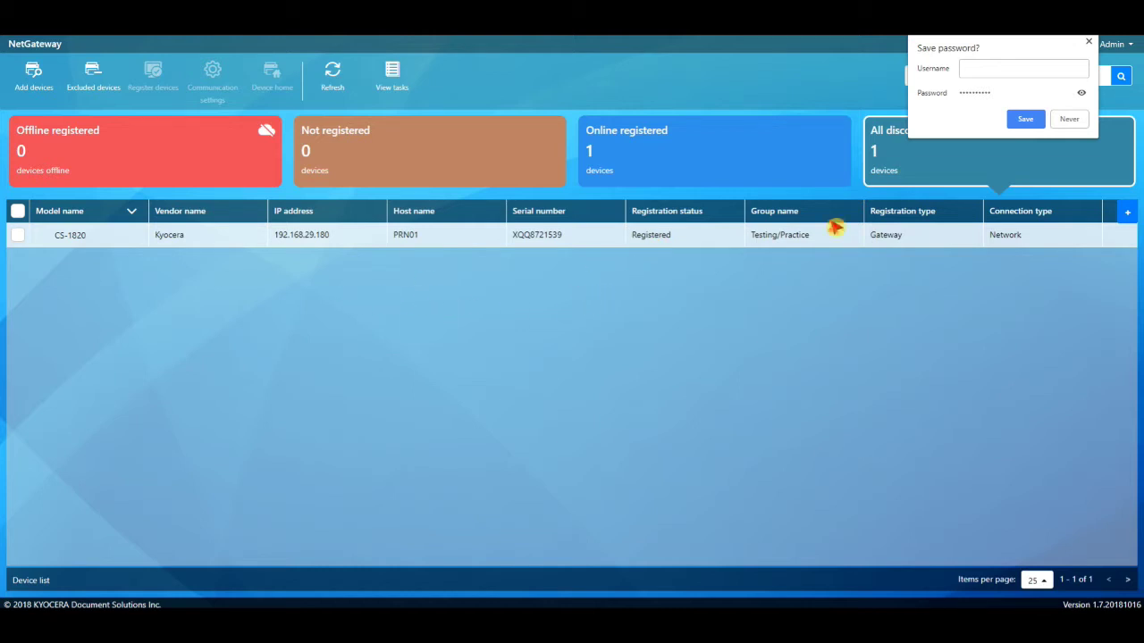
{"action": "left_click", "coordinate": [1088, 42]}
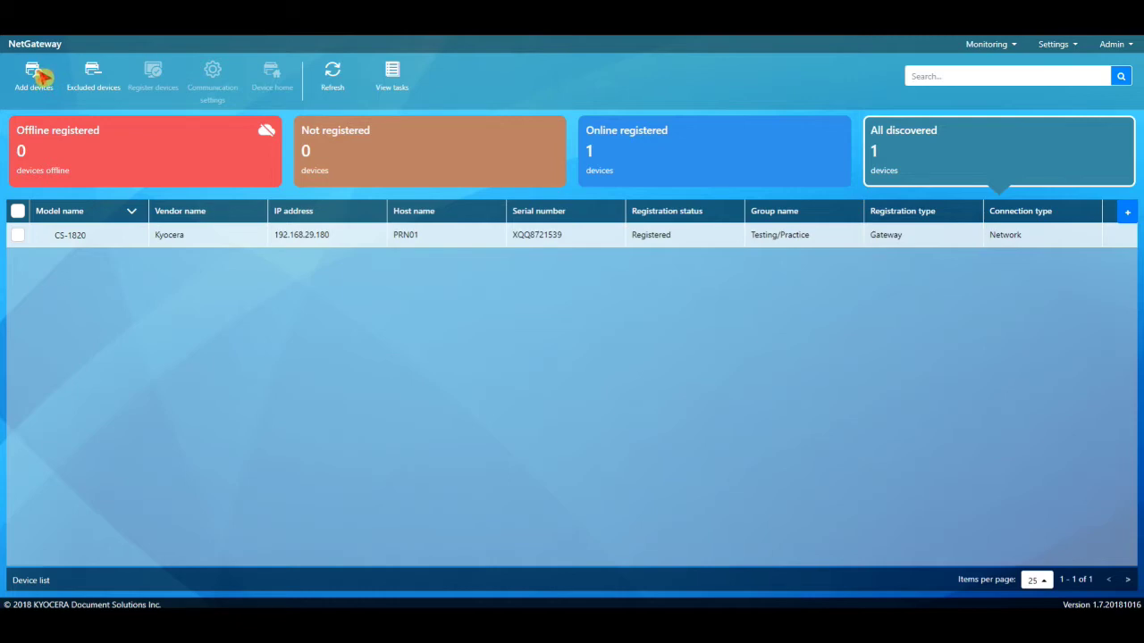
Open the options for adding devices.
{"action": "left_click", "coordinate": [40, 78]}
Start an Add devices discovery by local network, then cancel it without running.
{"action": "left_click", "coordinate": [45, 111]}
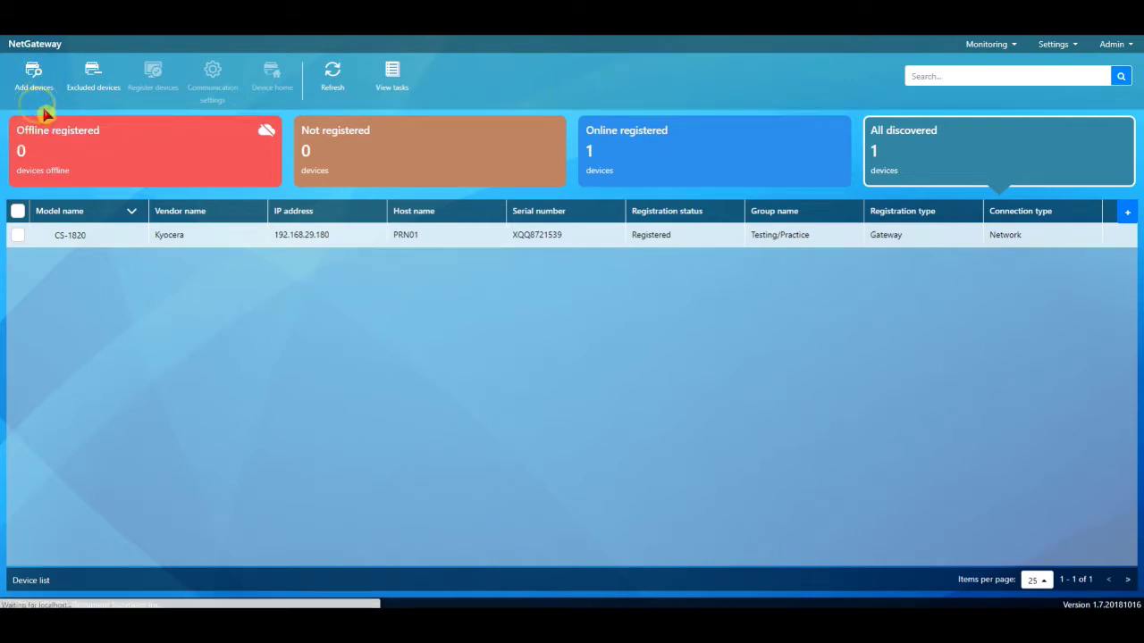
{"action": "left_click", "coordinate": [549, 123]}
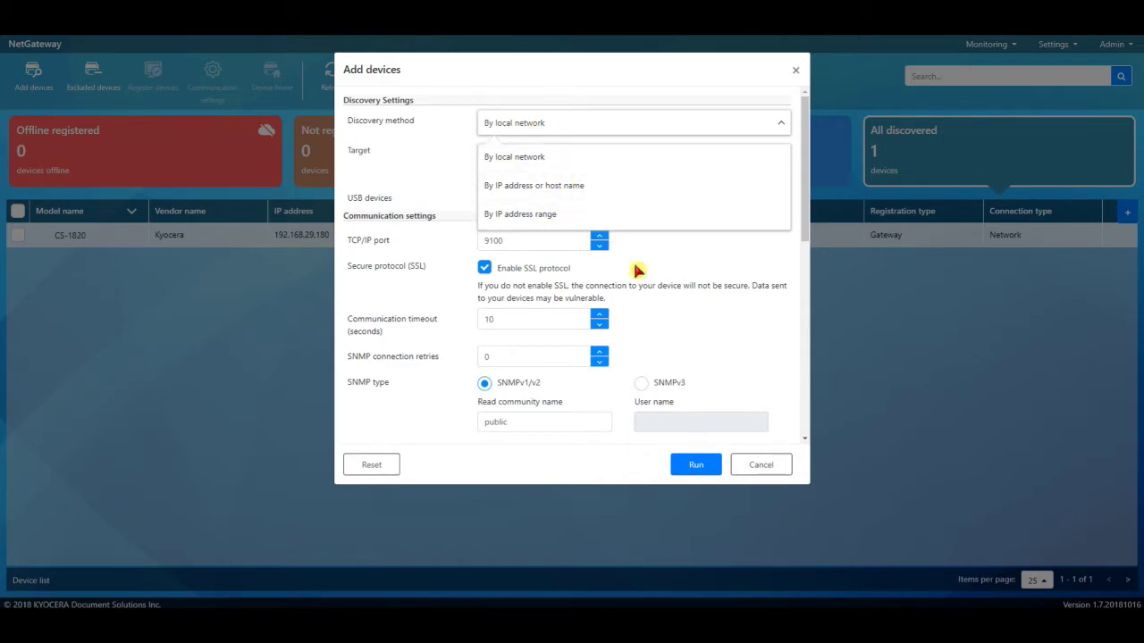
{"action": "left_click", "coordinate": [687, 272]}
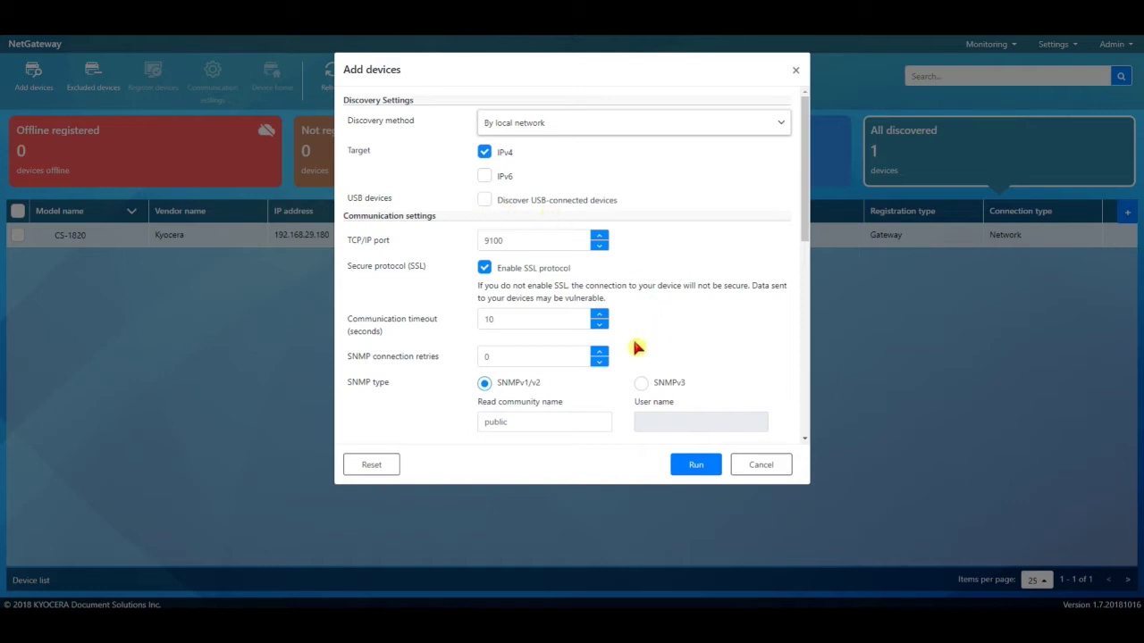
{"action": "scroll", "coordinate": [487, 353], "scroll_direction": "down", "scroll_amount": 5}
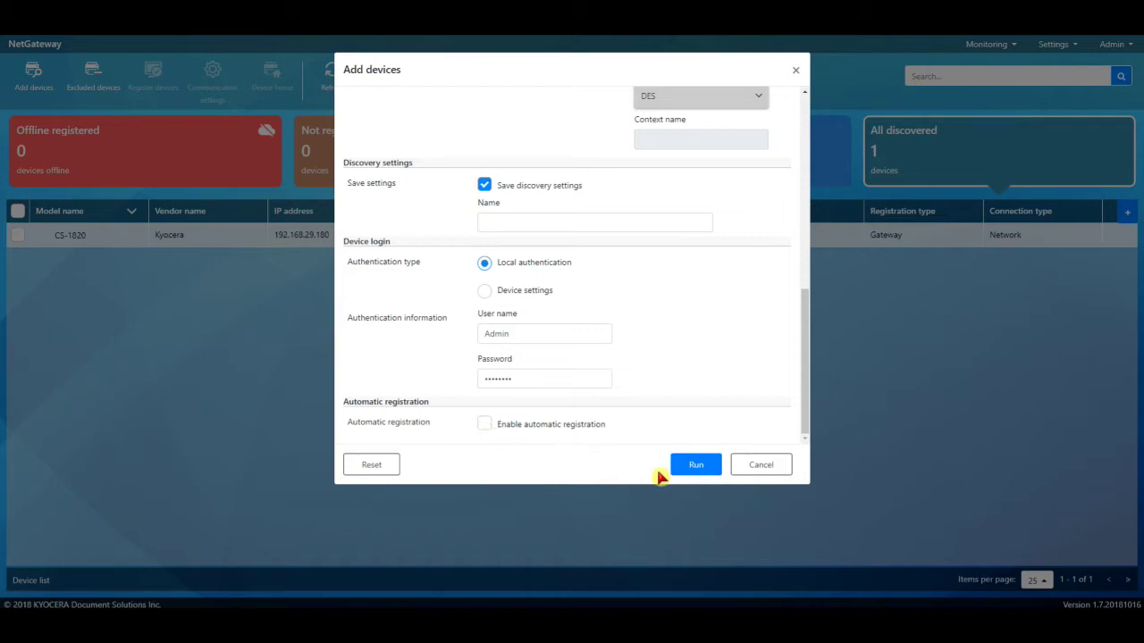
{"action": "left_click", "coordinate": [756, 465]}
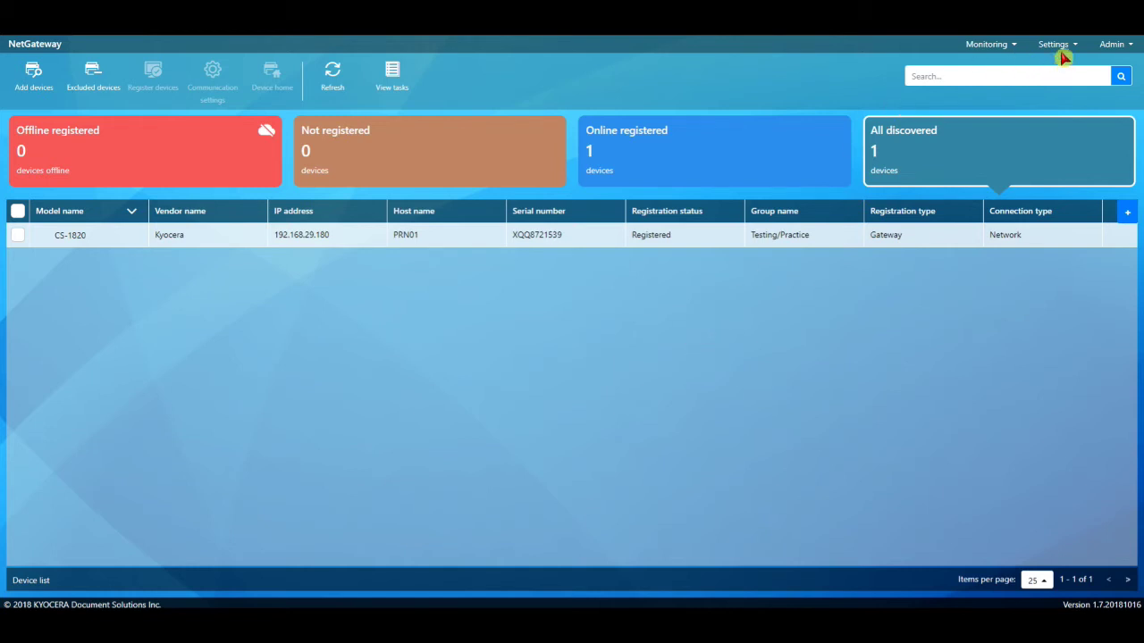
{"action": "left_click", "coordinate": [1063, 50]}
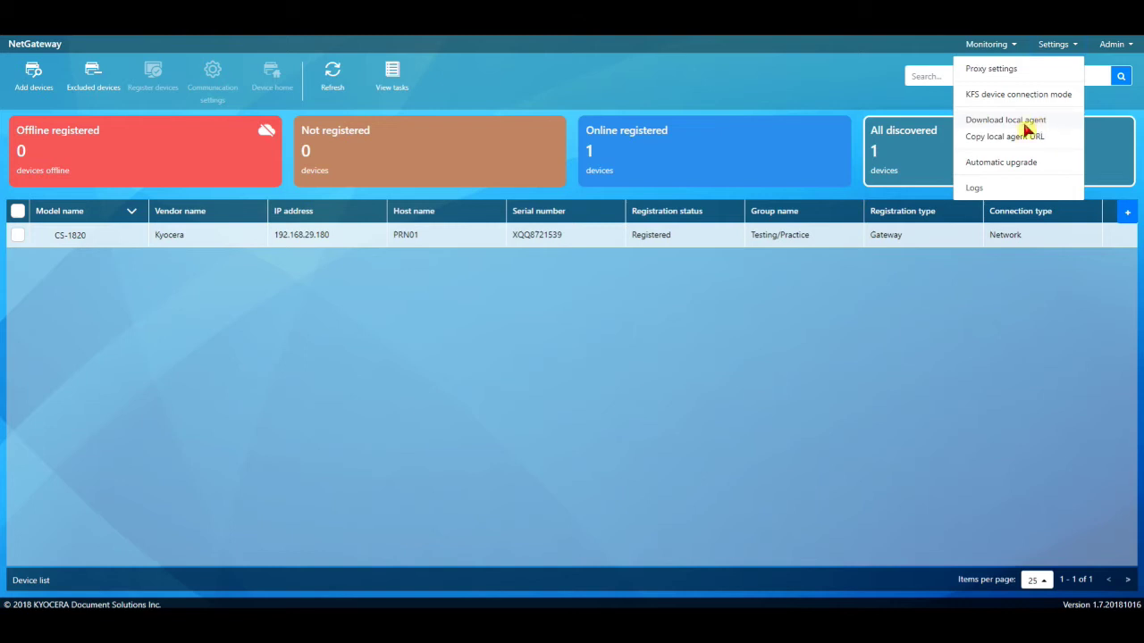
{"action": "left_click", "coordinate": [36, 78]}
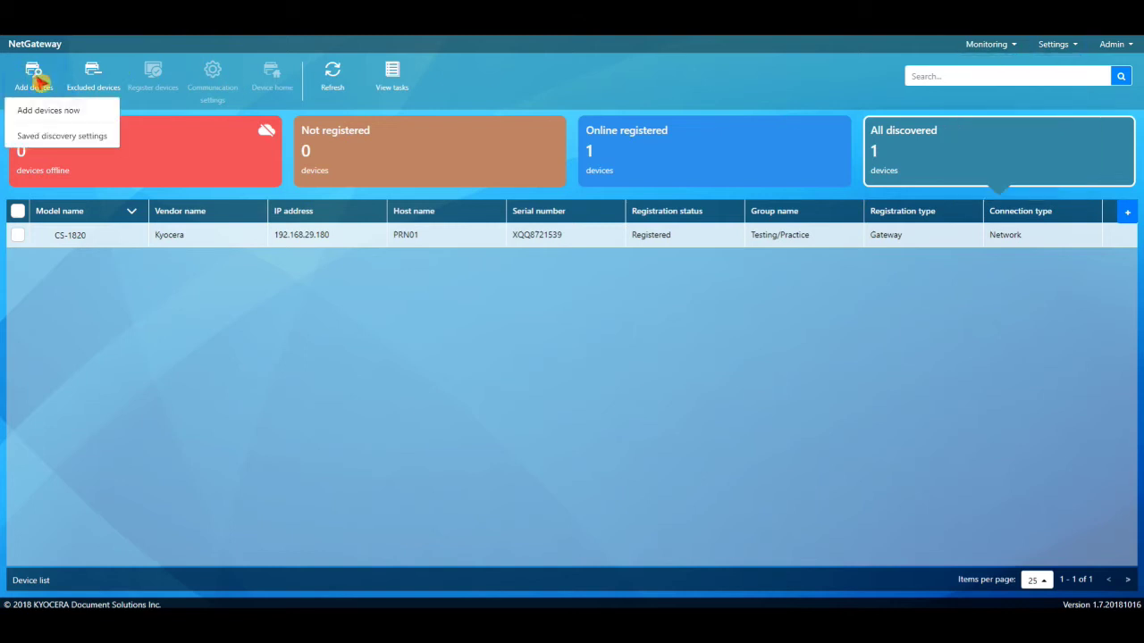
{"action": "left_click", "coordinate": [47, 111]}
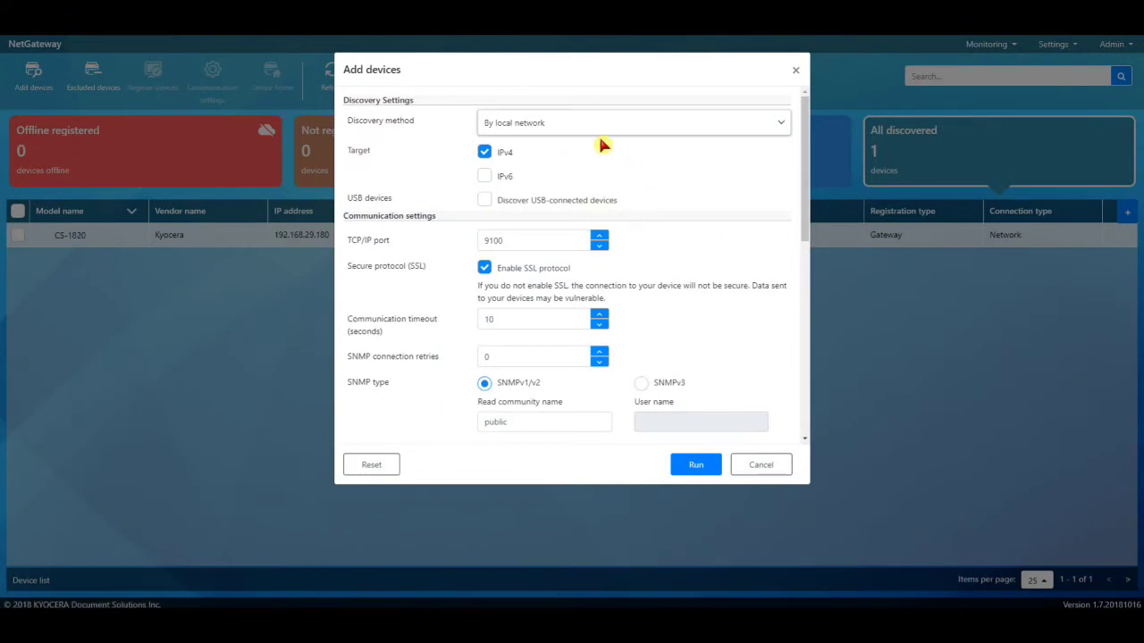
{"action": "left_click", "coordinate": [577, 122]}
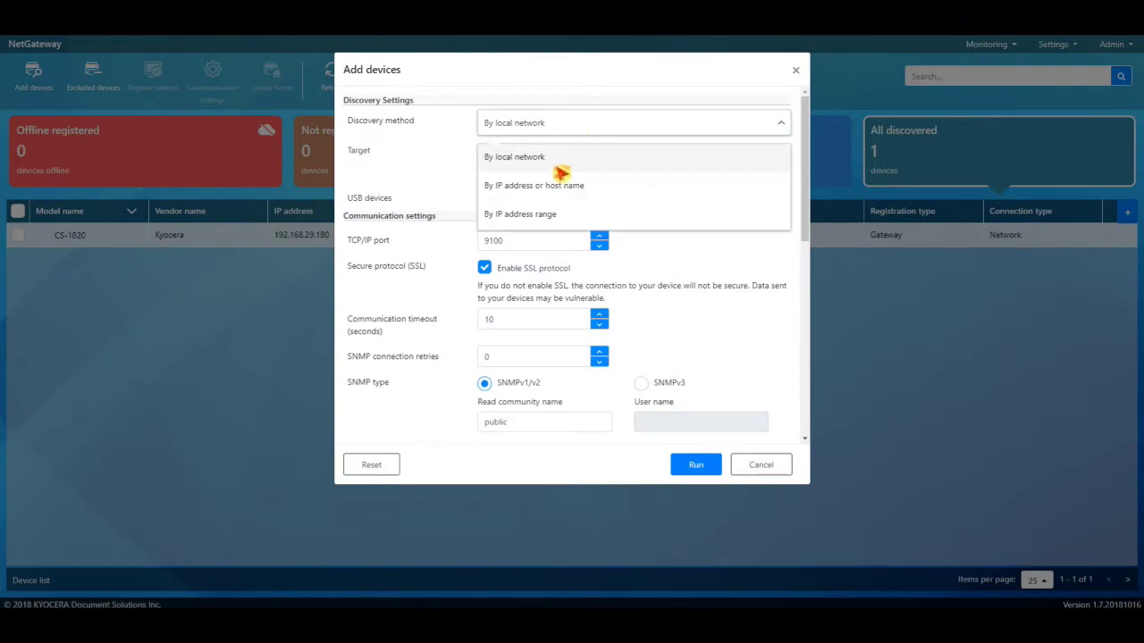
{"action": "left_click", "coordinate": [554, 216]}
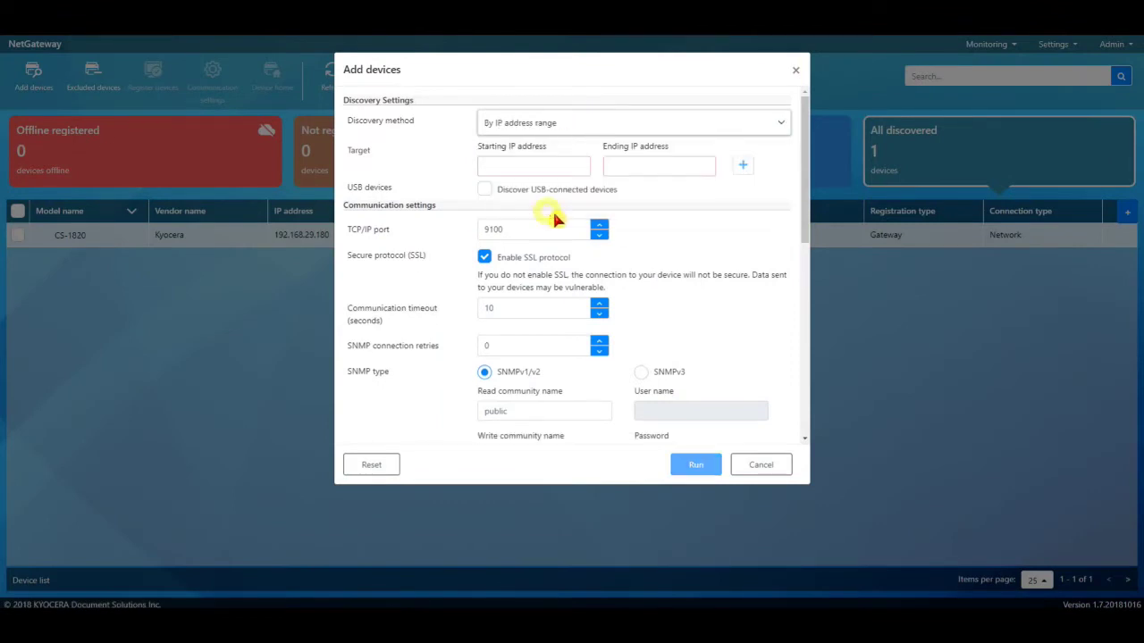
{"action": "left_click", "coordinate": [485, 190]}
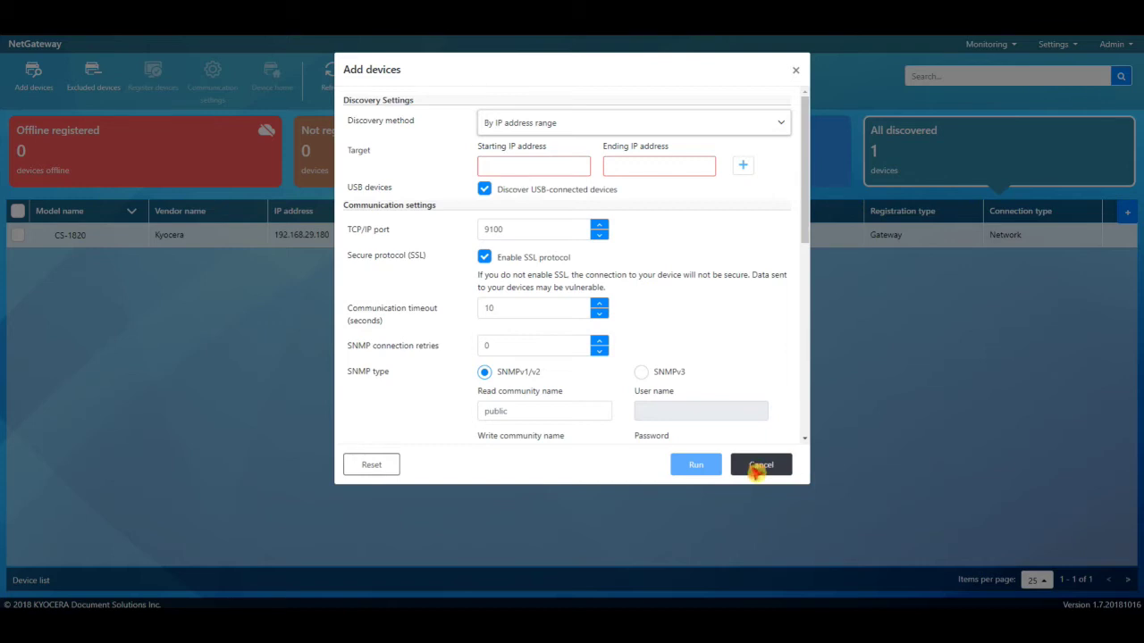
{"action": "left_click", "coordinate": [760, 466]}
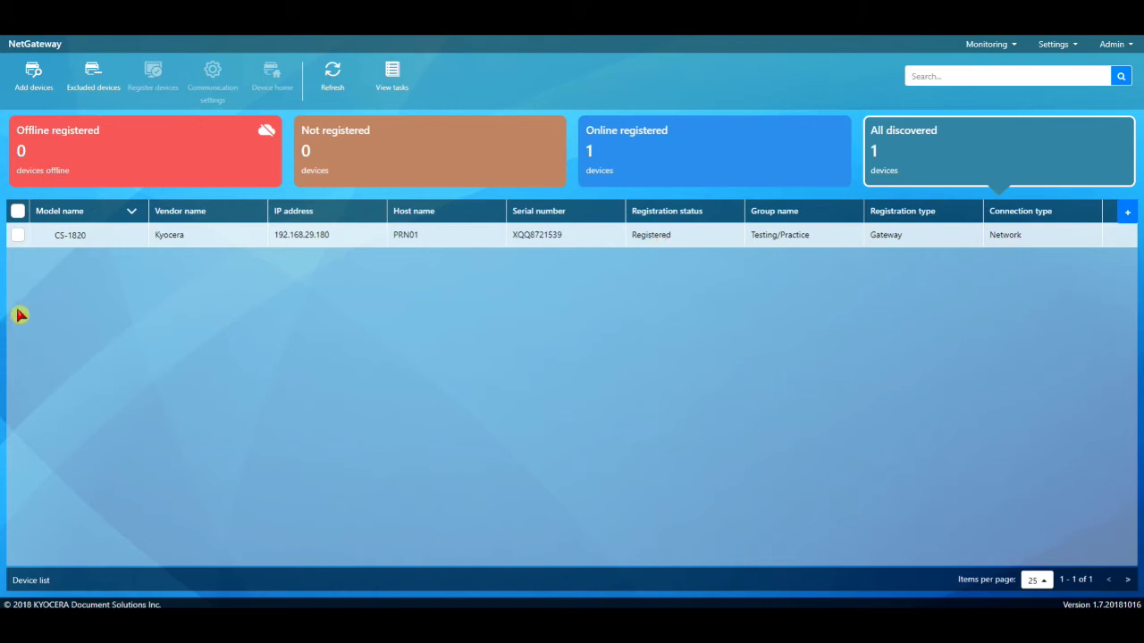
Tick and then untick the CS-1820 printer's checkbox in the device list.
{"action": "left_click", "coordinate": [18, 236]}
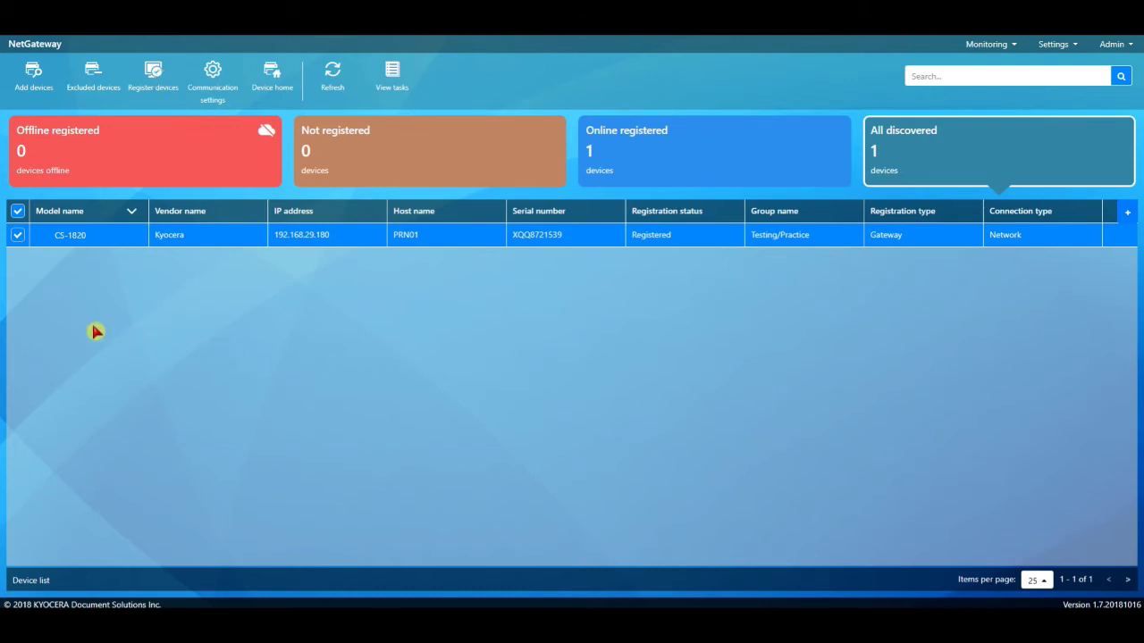
{"action": "left_click", "coordinate": [20, 237]}
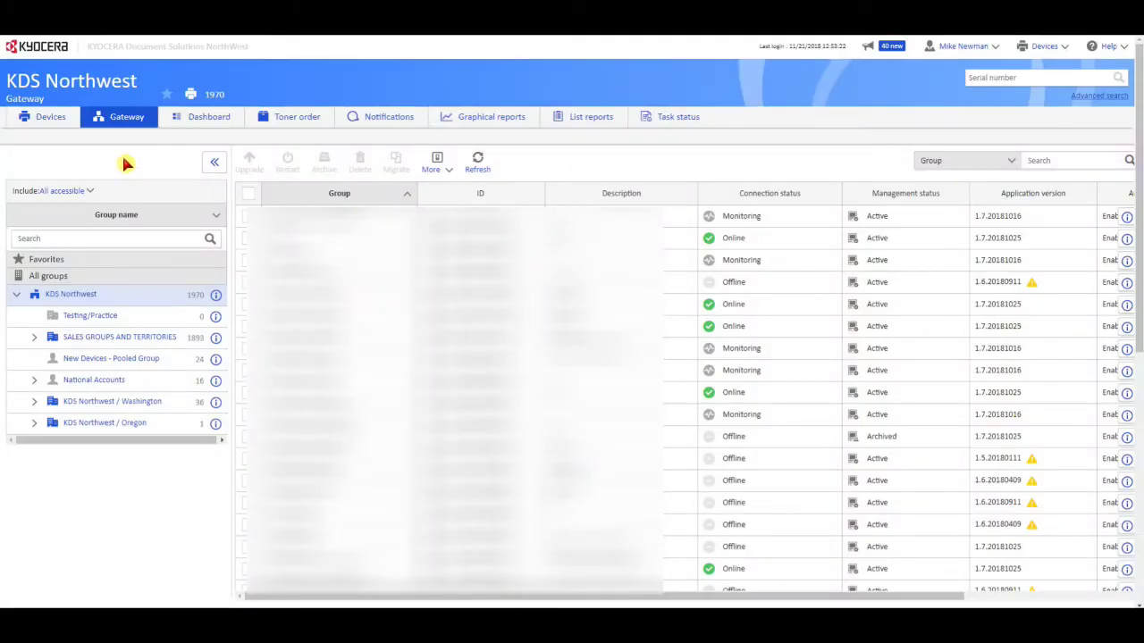
{"action": "left_click", "coordinate": [107, 320]}
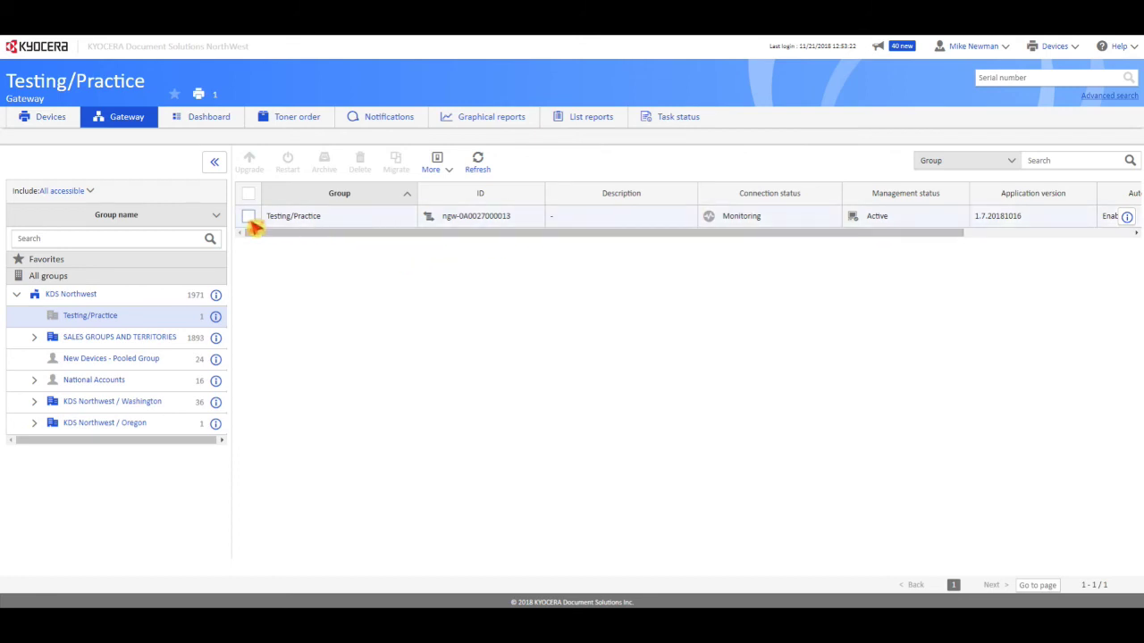
{"action": "left_click", "coordinate": [249, 218]}
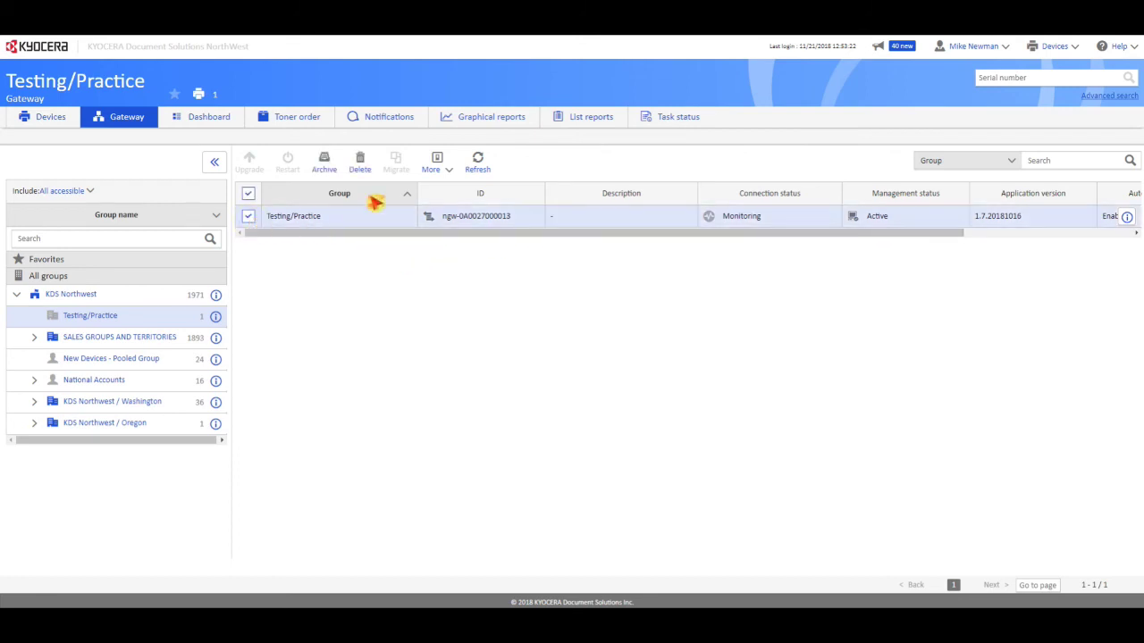
{"action": "left_click", "coordinate": [447, 171]}
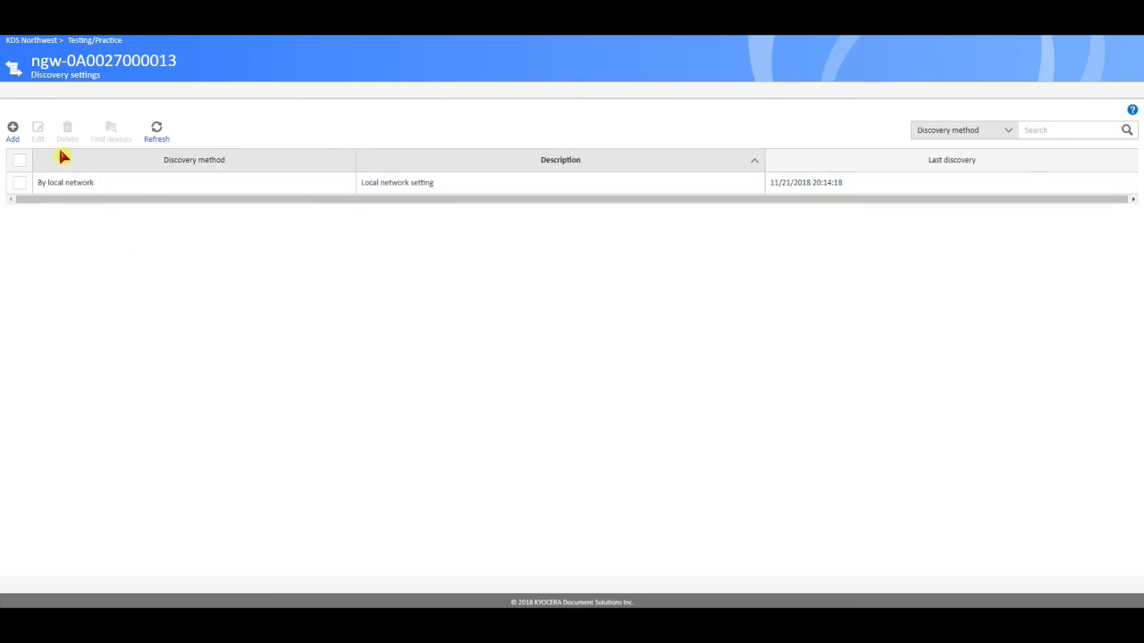
{"action": "left_click", "coordinate": [10, 128]}
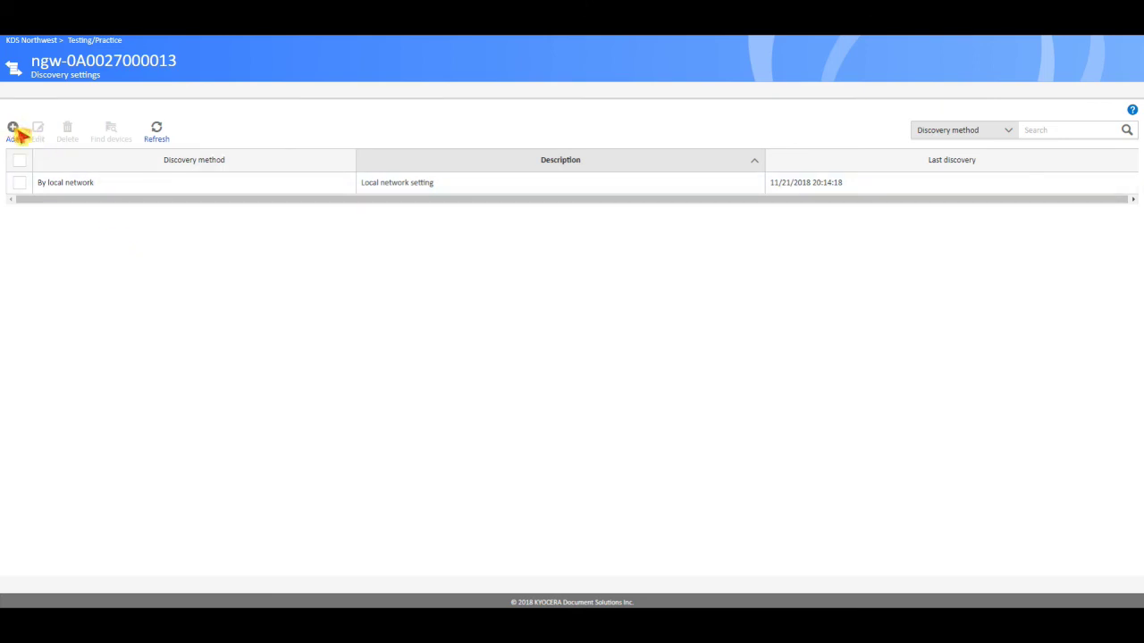
Draft a new By local network discovery setting with auto-register enabled.
{"action": "left_click", "coordinate": [13, 128]}
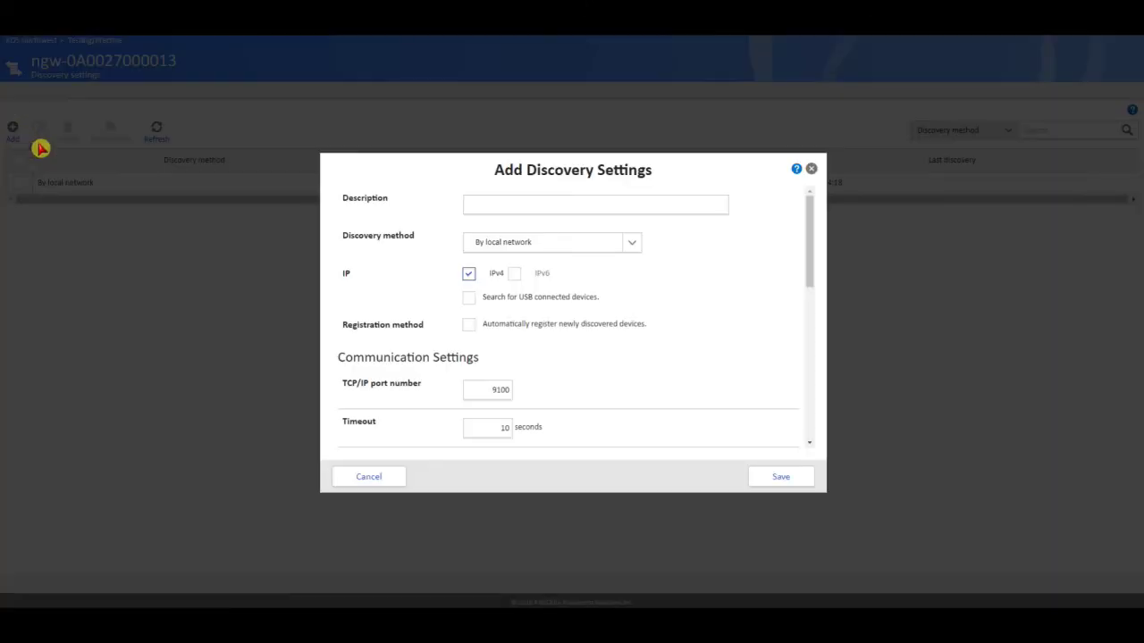
{"action": "left_click", "coordinate": [631, 247]}
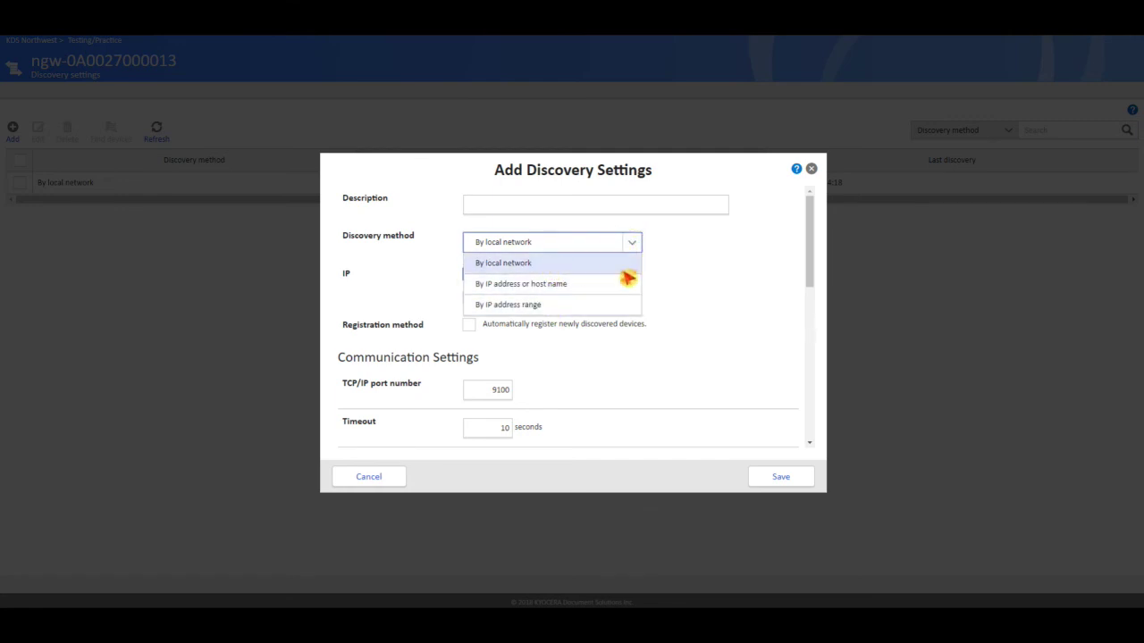
{"action": "left_click", "coordinate": [695, 277]}
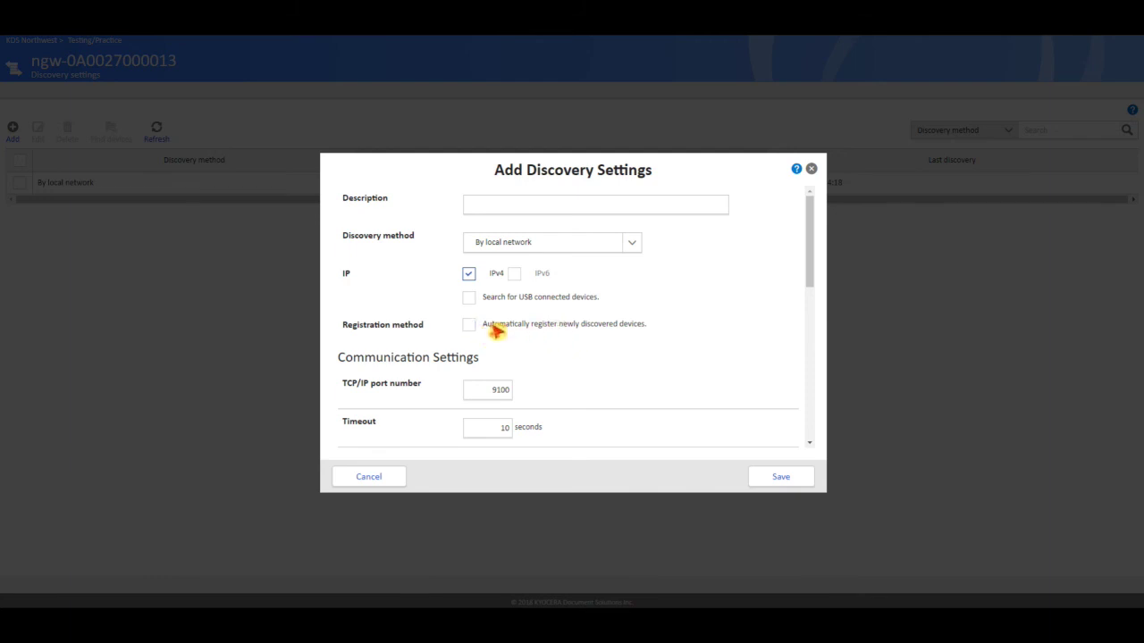
{"action": "left_click", "coordinate": [470, 325]}
Discard the unsaved discovery setting and return to the Testing/Practice gateway list.
{"action": "left_click", "coordinate": [369, 477]}
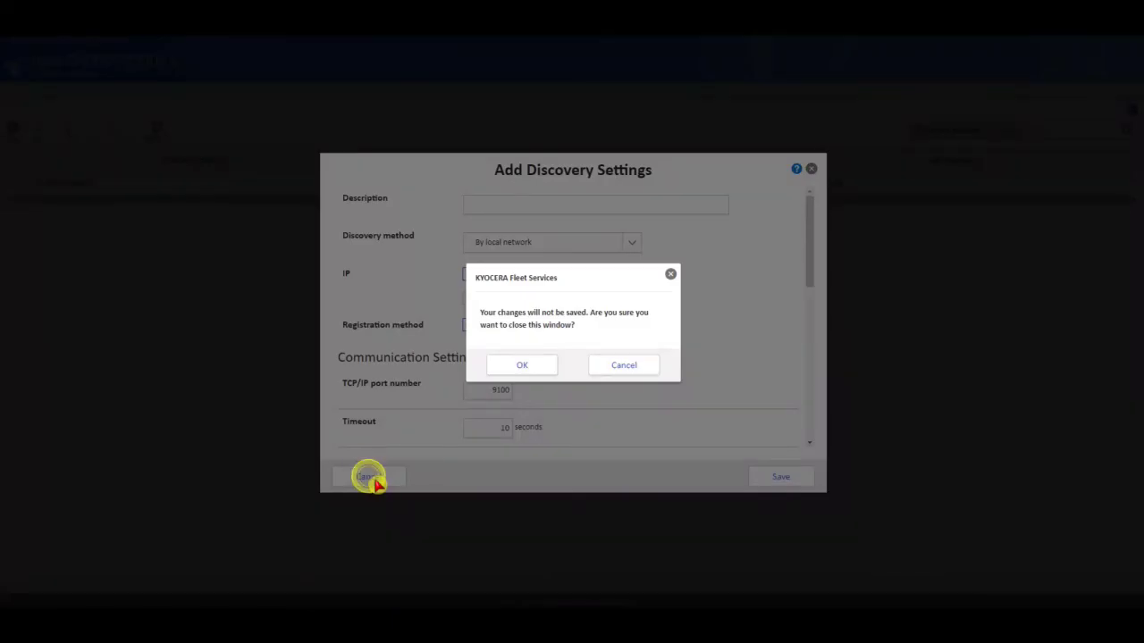
{"action": "left_click", "coordinate": [525, 366]}
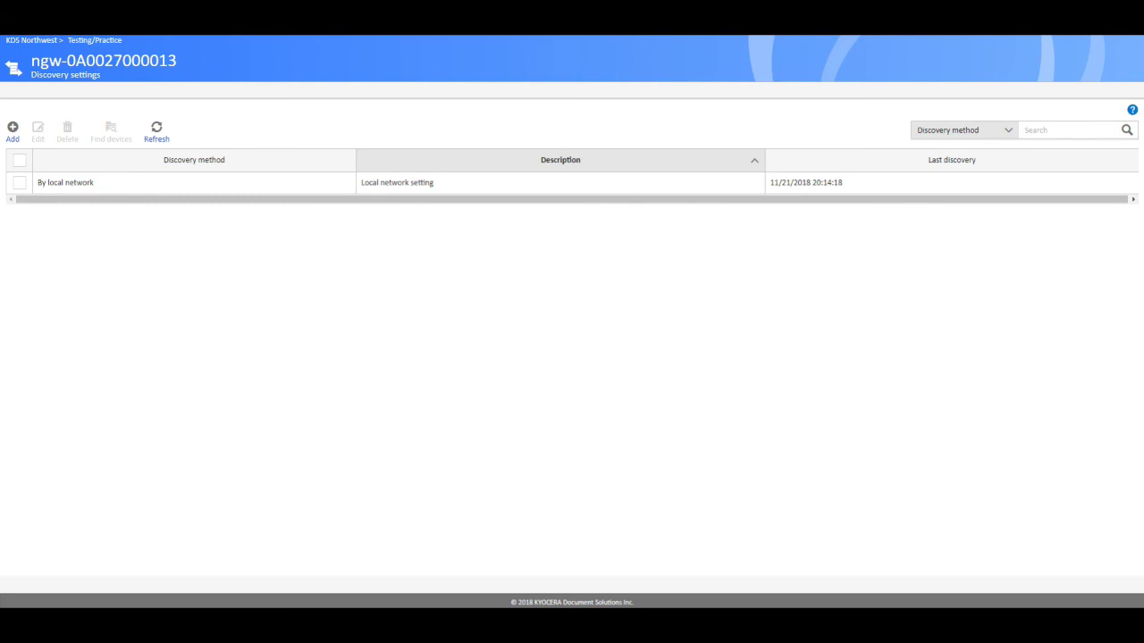
{"action": "key", "text": "alt+Left"}
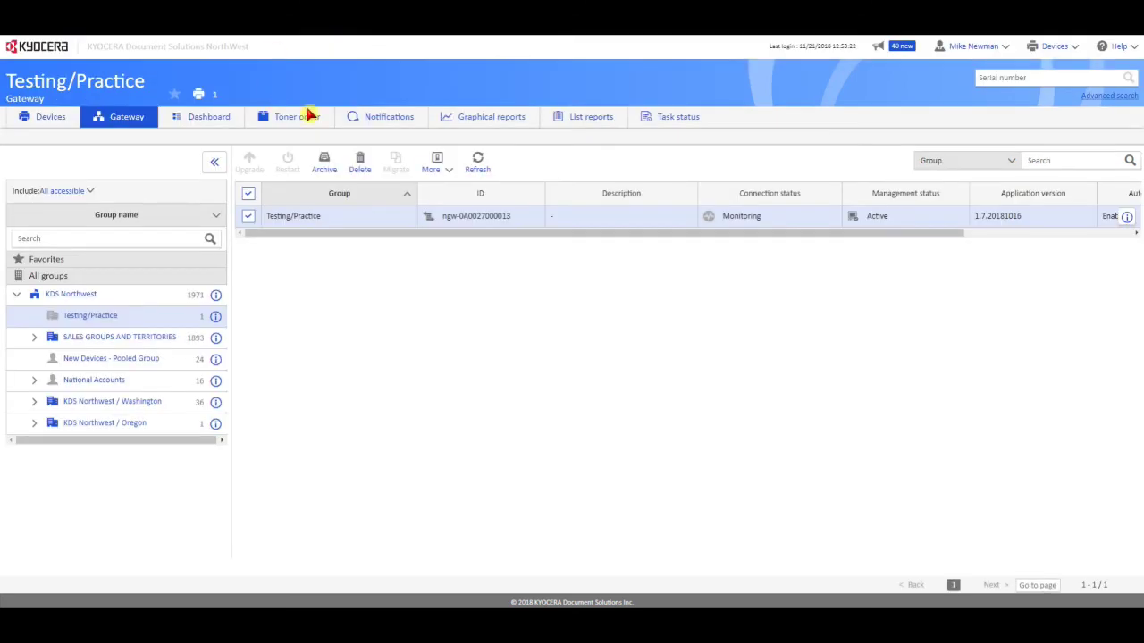
{"action": "left_click", "coordinate": [449, 167]}
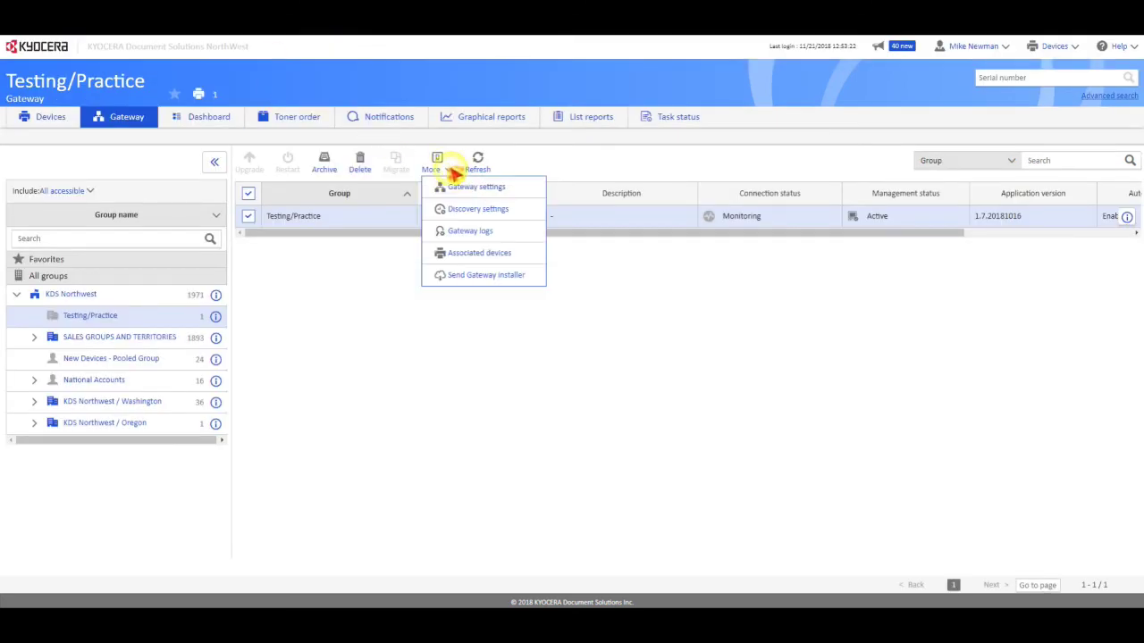